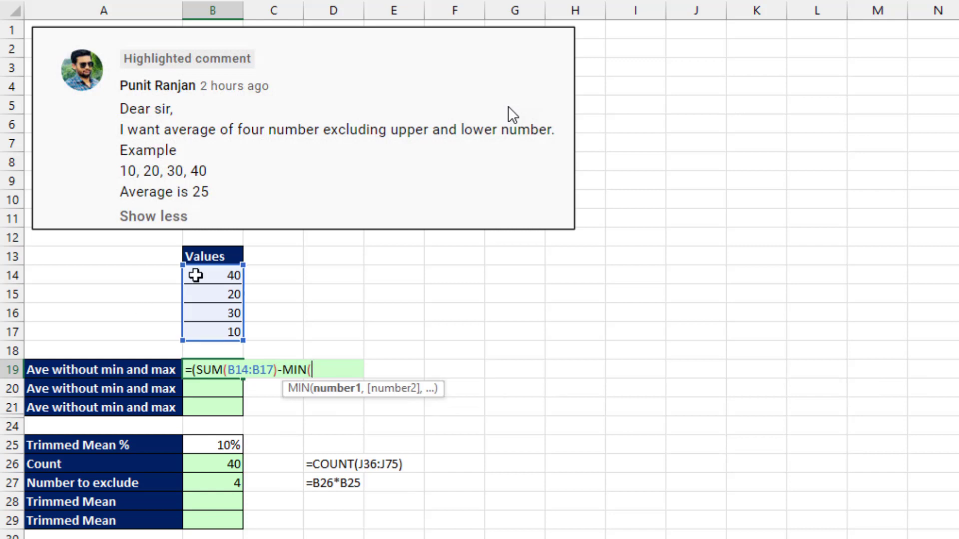
Complete B19 as =(SUM(B14:B17)-MIN(B14:B17)-MAX(B14:B17))/(COUNT(B14:B17)-2), returning 25.
left_click_drag(195, 276, 200, 334)
type(")-max")
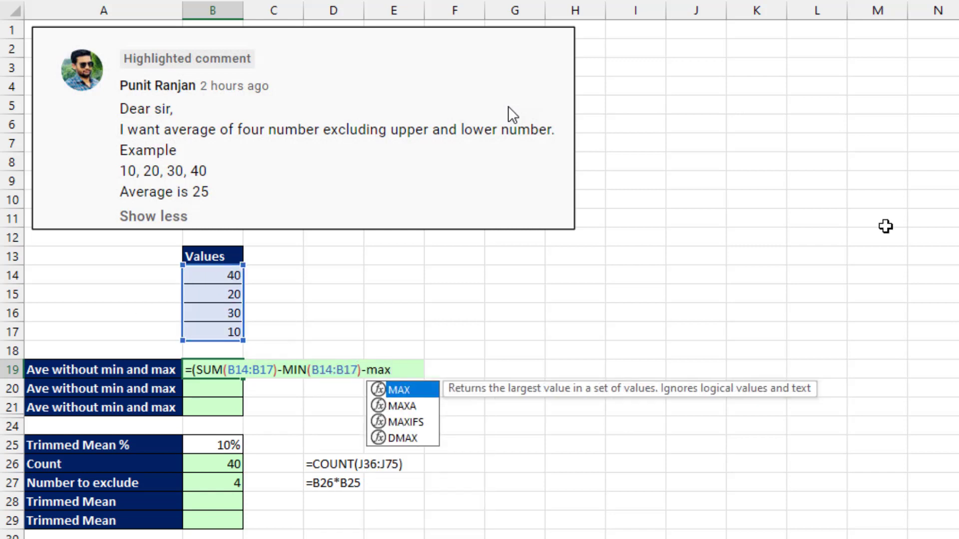
key("Tab")
left_click_drag(209, 272, 220, 335)
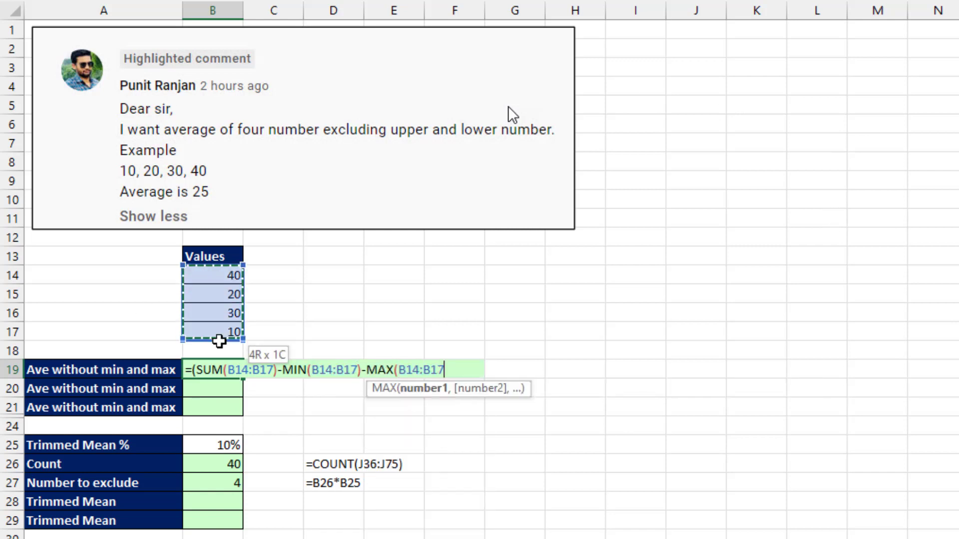
type("))/")
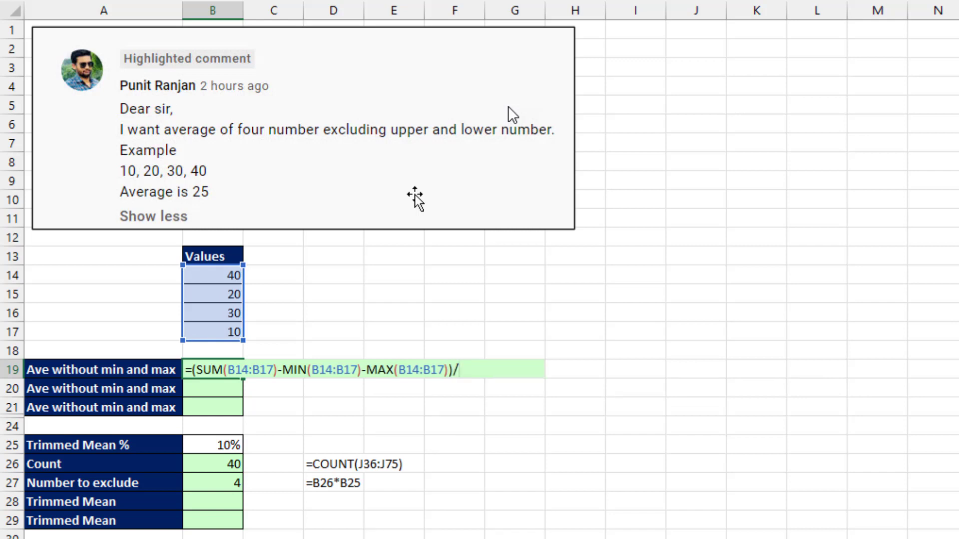
type("(count")
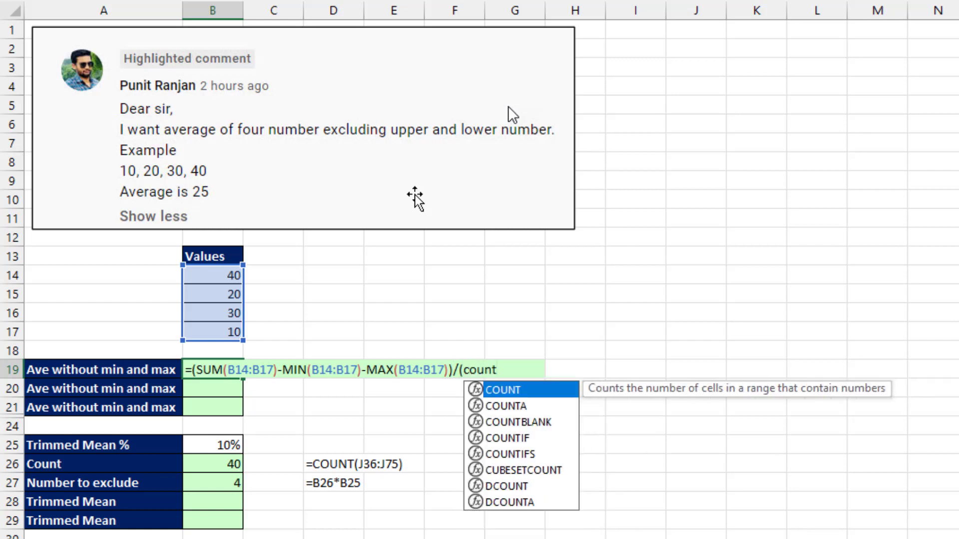
key("Tab")
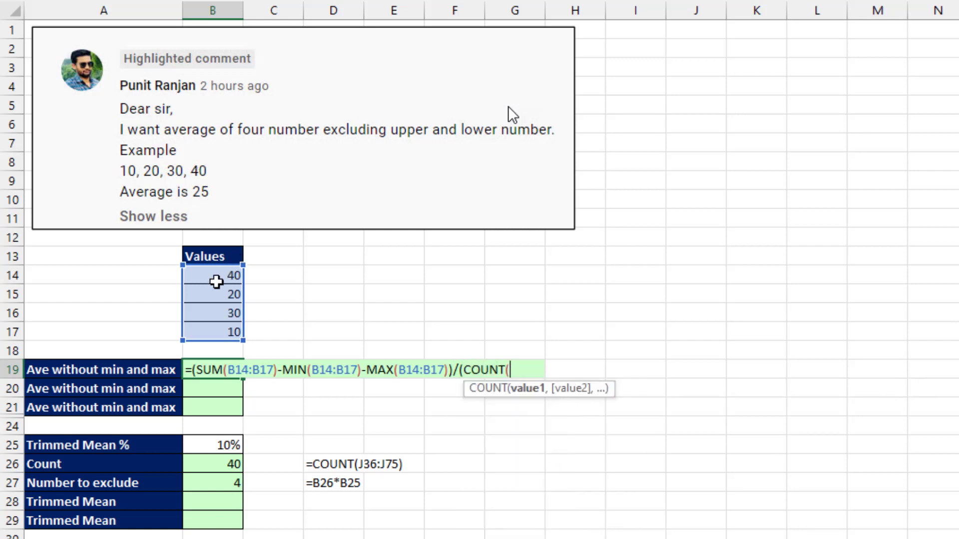
left_click_drag(217, 281, 218, 325)
type(")-2")
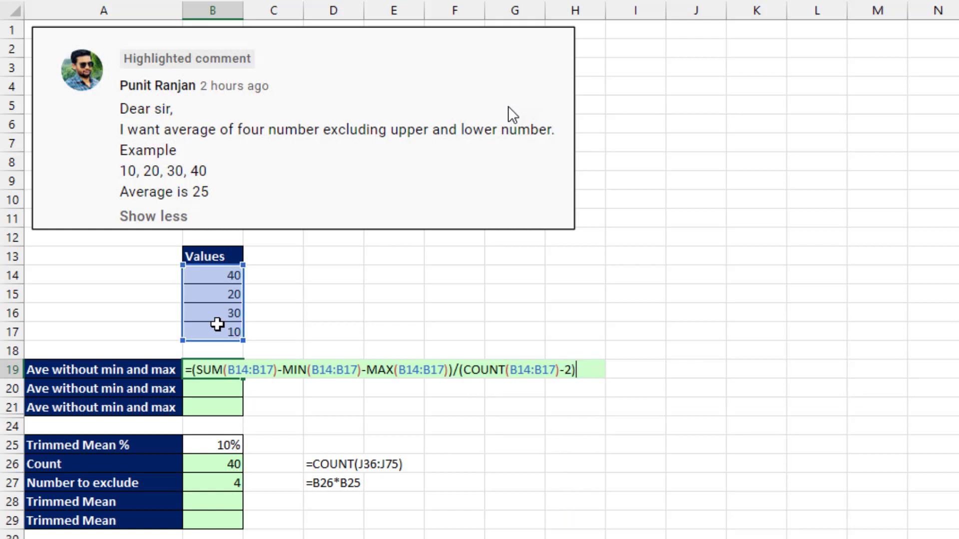
key("Return")
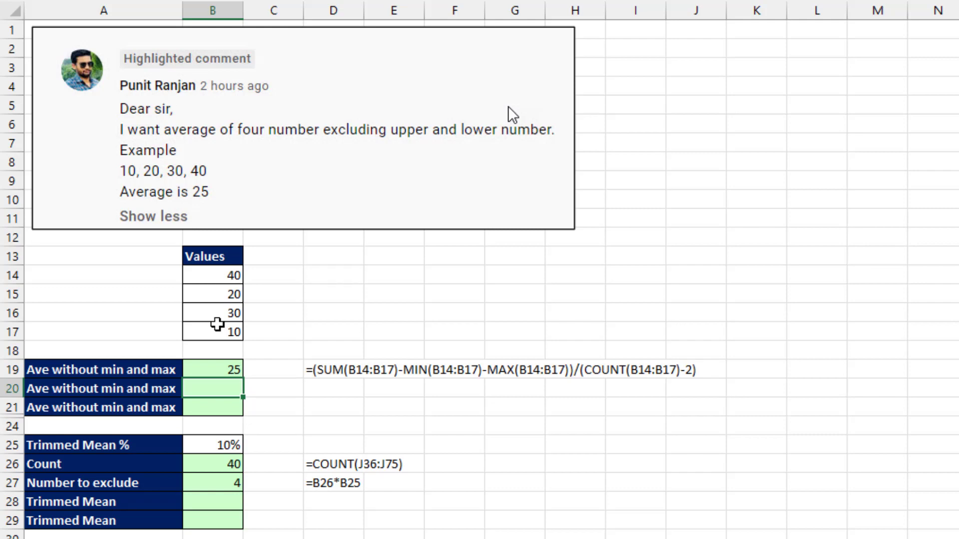
Scroll down to view the TRIMMEAN notes and the 40-value Values list in J36:J75.
scroll(376, 417, "down", 3)
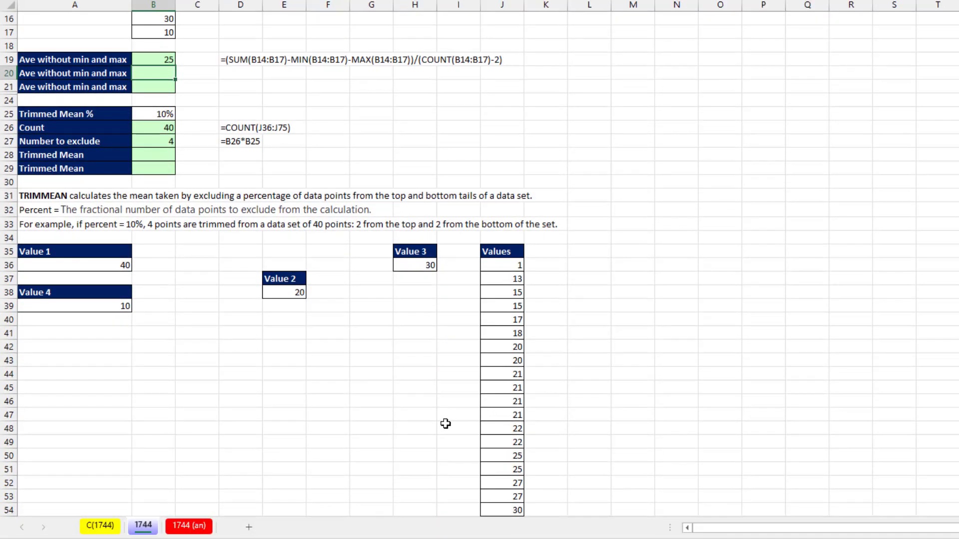
scroll(358, 413, "up", 2)
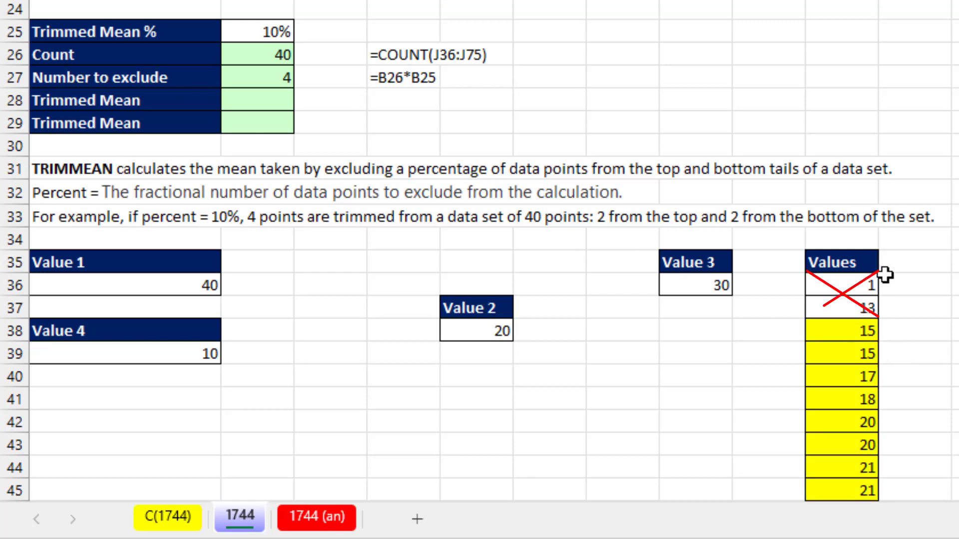
scroll(842, 323, "down", 13)
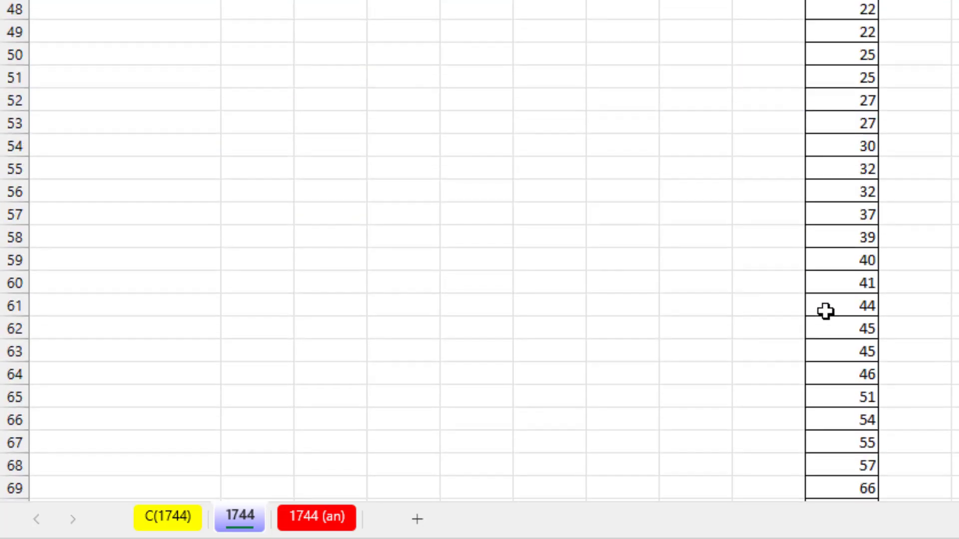
scroll(474, 159, "up", 4)
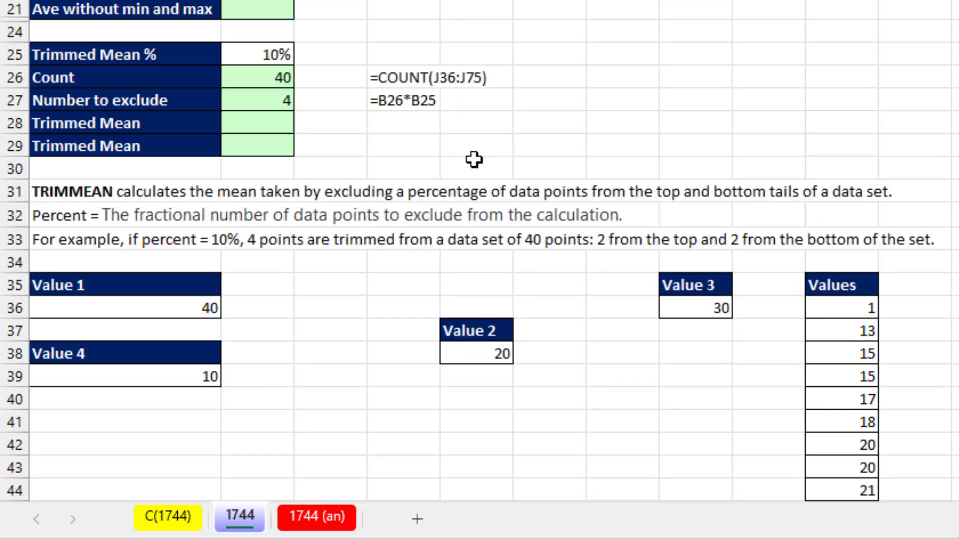
Enter =TRIMMEAN(J36:J75,B25) in B28 for 37.55556, then begin =AVERAGE( in B29.
left_click(257, 237)
type("=trim")
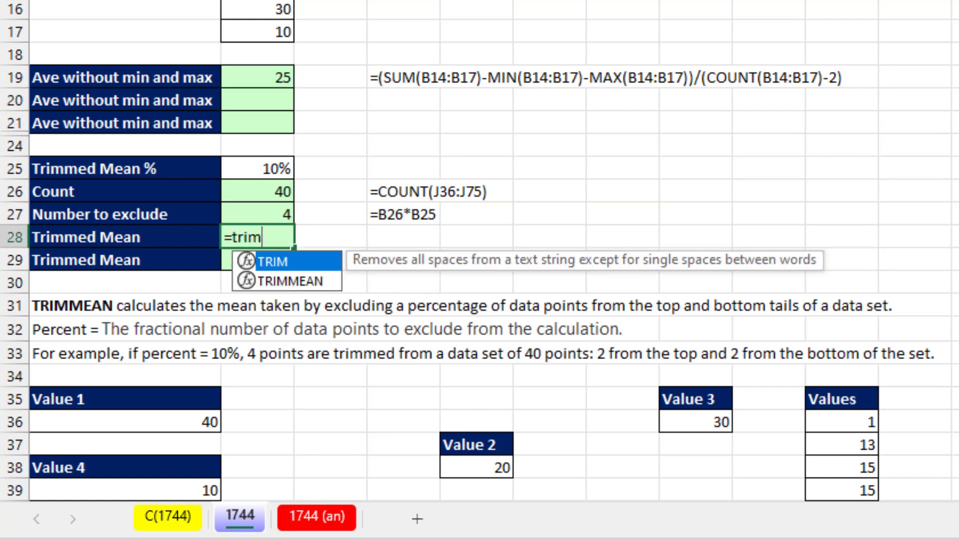
key("Down")
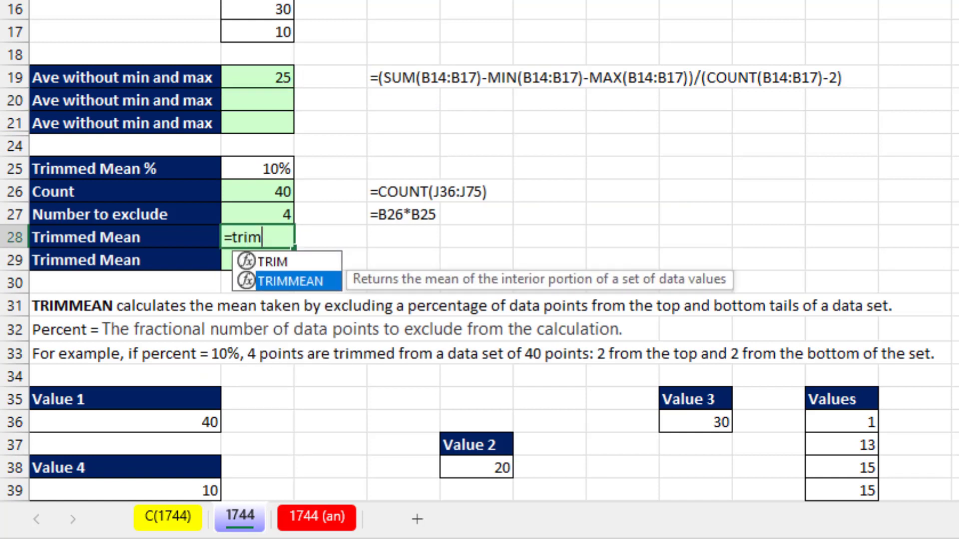
key("Tab")
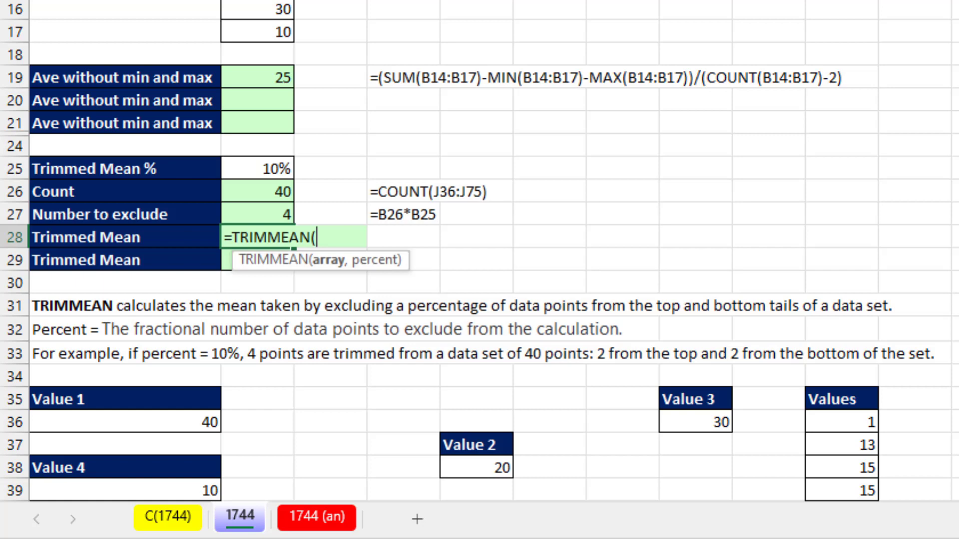
left_click(860, 425)
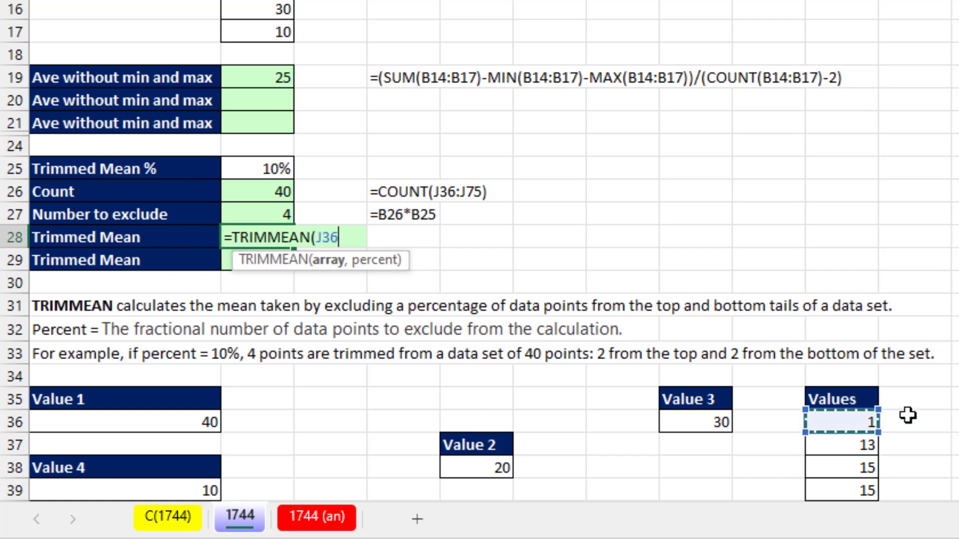
key("ctrl+shift+Down")
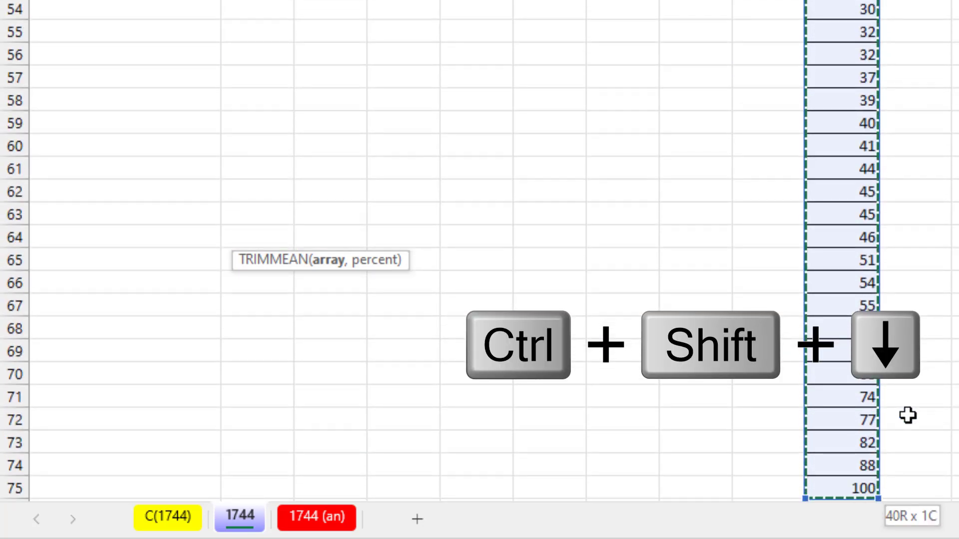
key("ctrl+BackSpace")
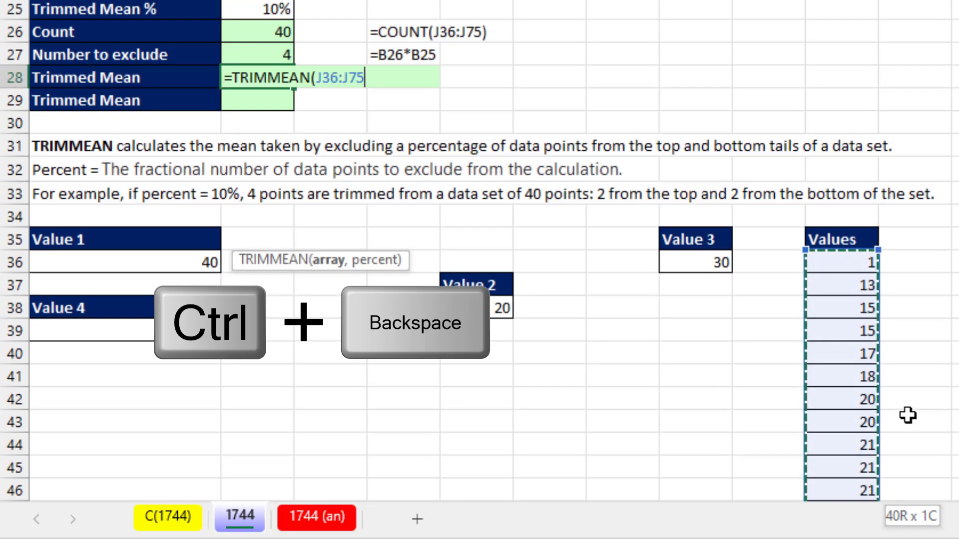
type(",")
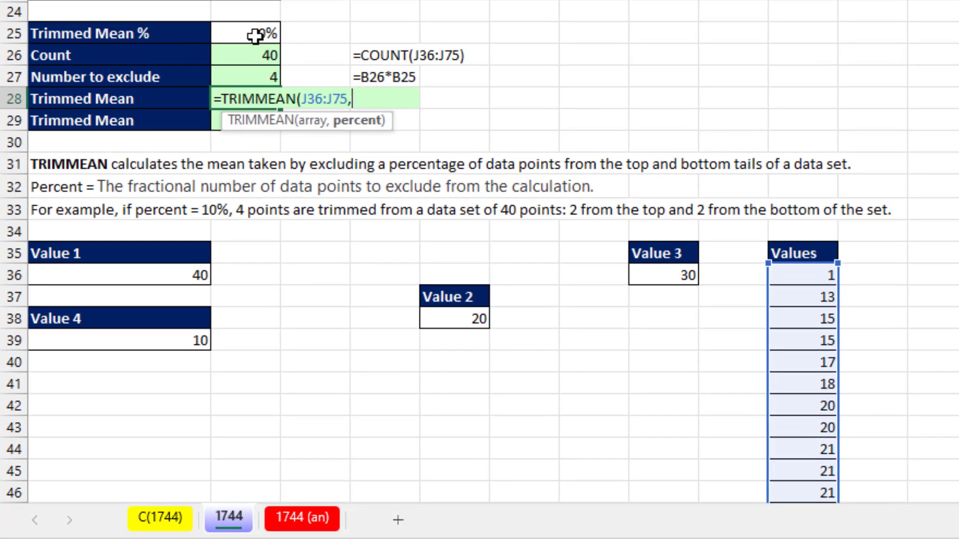
left_click(266, 16)
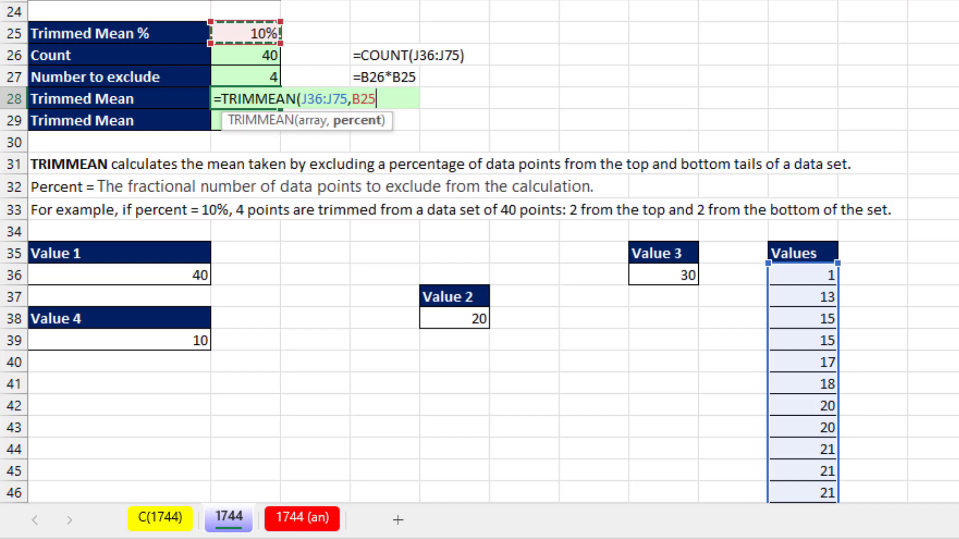
type(")")
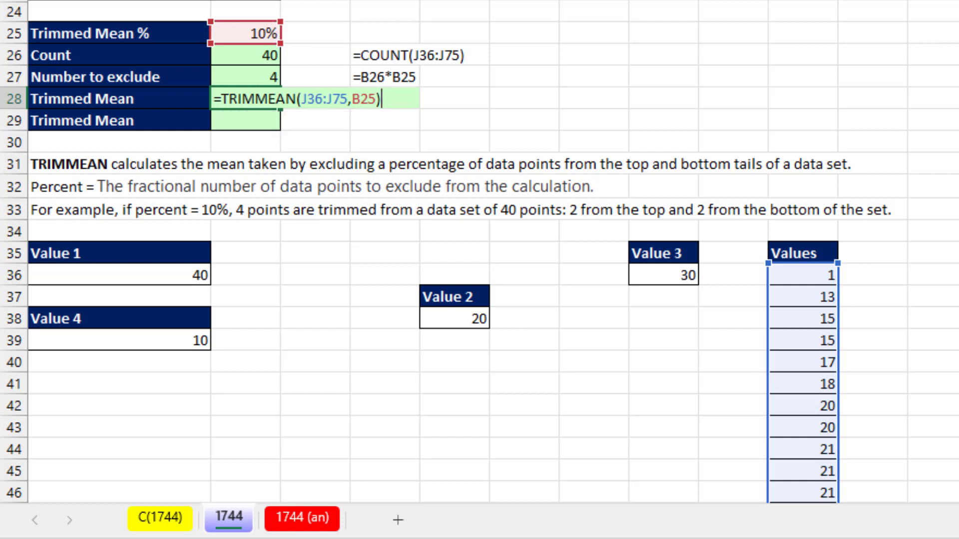
key("Return")
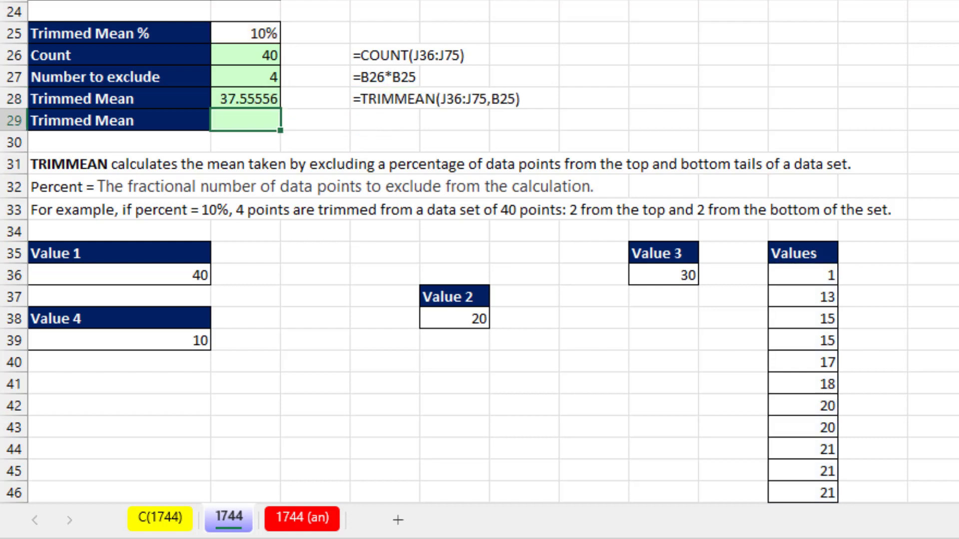
type("=aver")
key("Tab")
Finish B29 as =AVERAGE(J38:J73), which matches the 37.55556 trimmed mean.
scroll(880, 105, "down", 4)
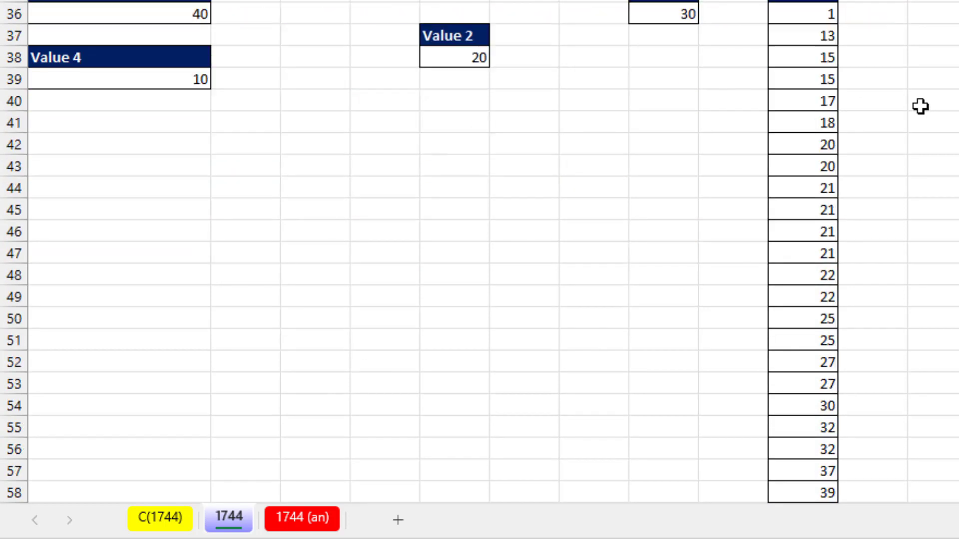
left_click(802, 62)
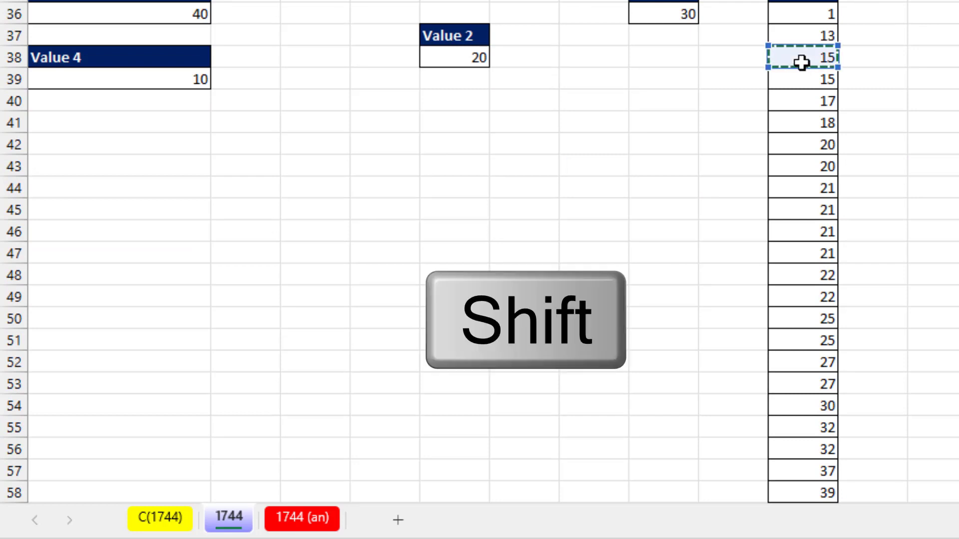
scroll(801, 62, "down", 7)
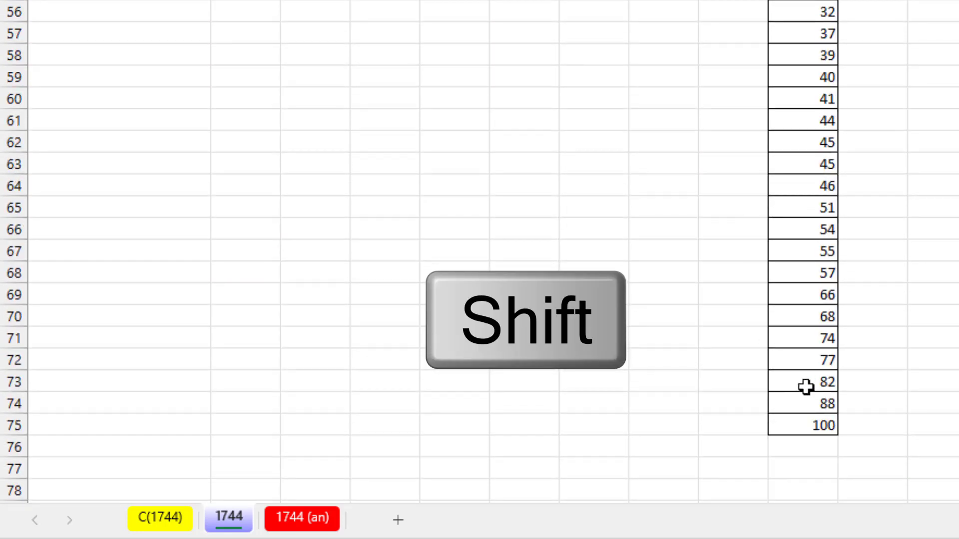
left_click(801, 384, "shift")
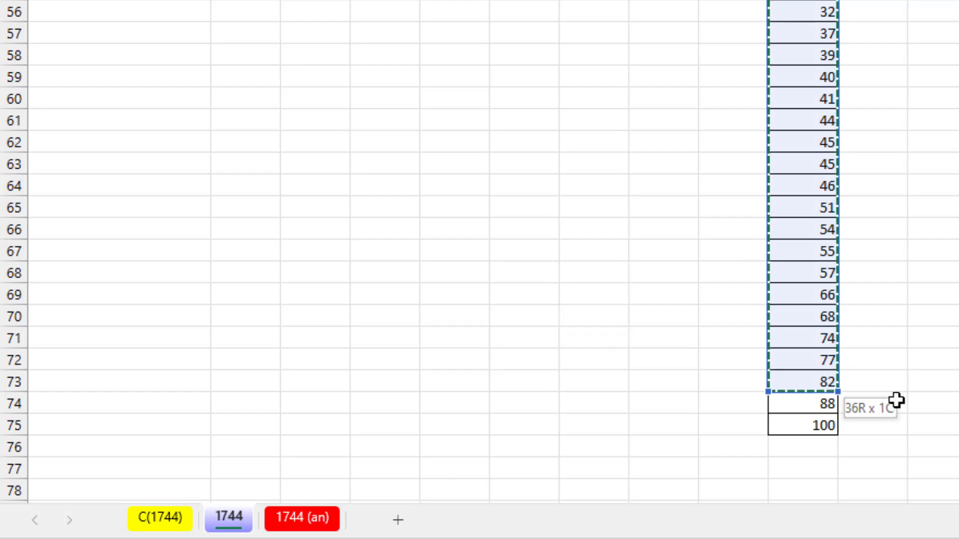
scroll(809, 338, "up", 7)
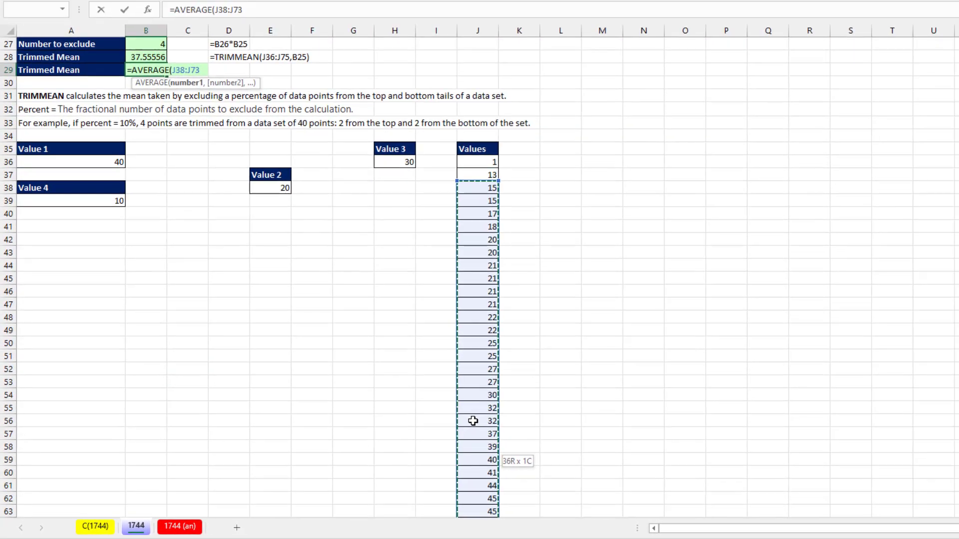
scroll(288, 354, "up", 4)
key("Return")
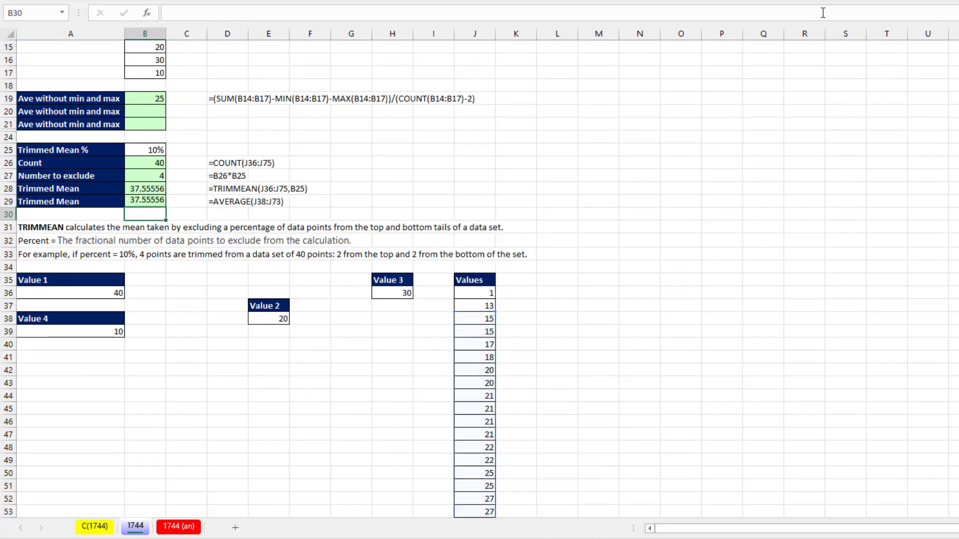
scroll(360, 330, "up", 1)
scroll(361, 330, "up", 4)
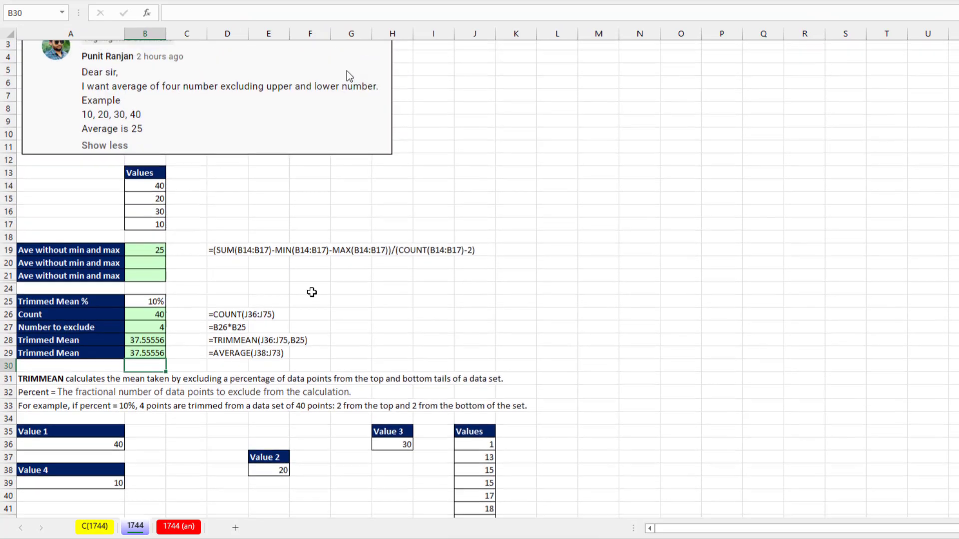
left_click(164, 260)
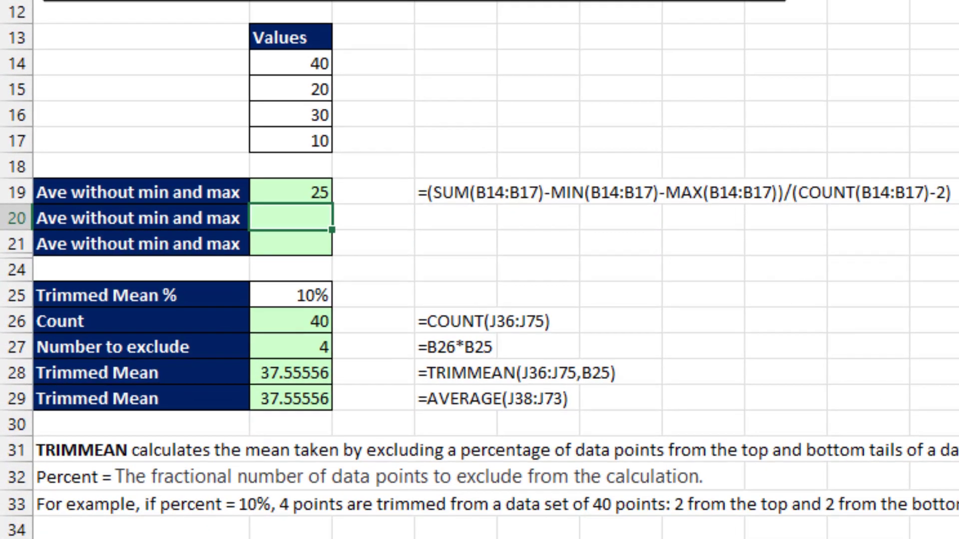
Enter =TRIMMEAN(B14:B17,2/COUNT(B14:B17)) in B20, returning 25.
type("=trim")
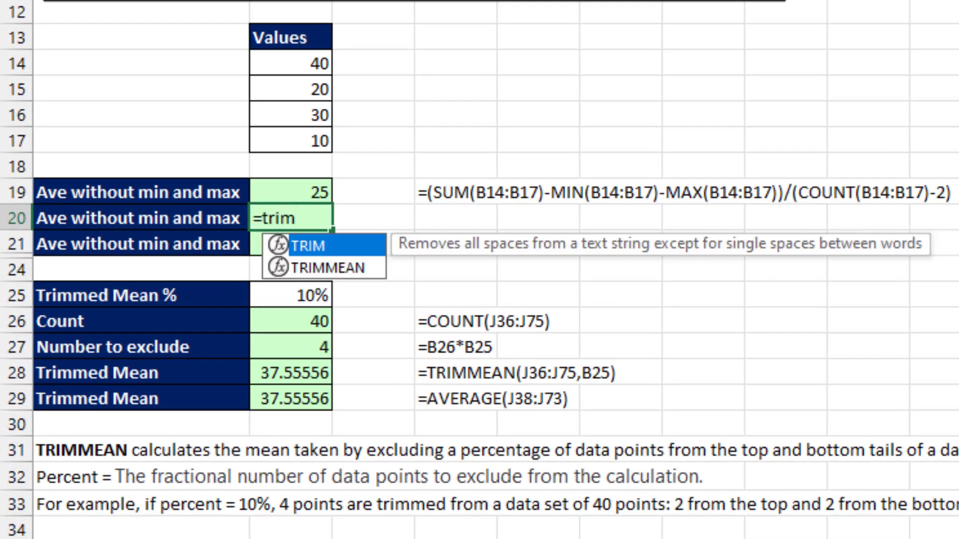
key("Down")
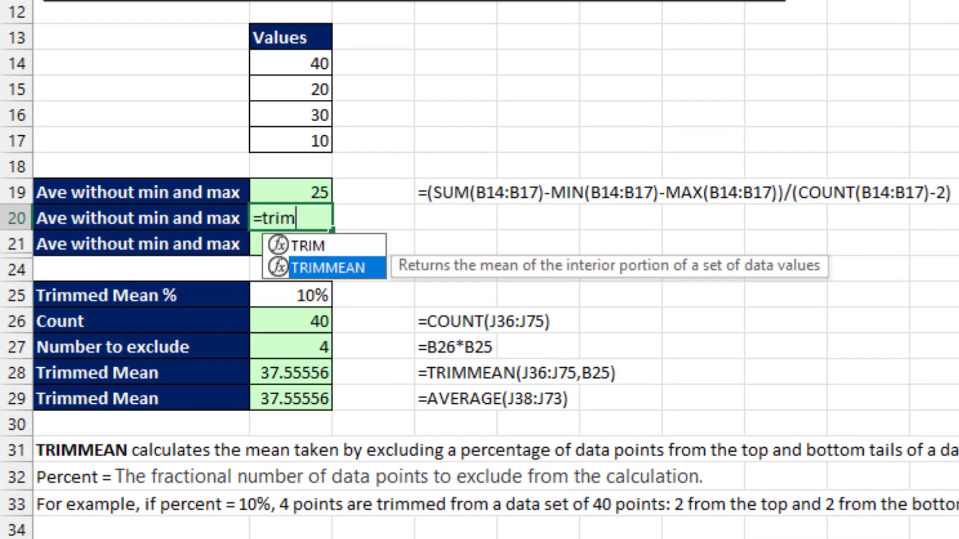
key("Tab")
left_click_drag(304, 64, 295, 142)
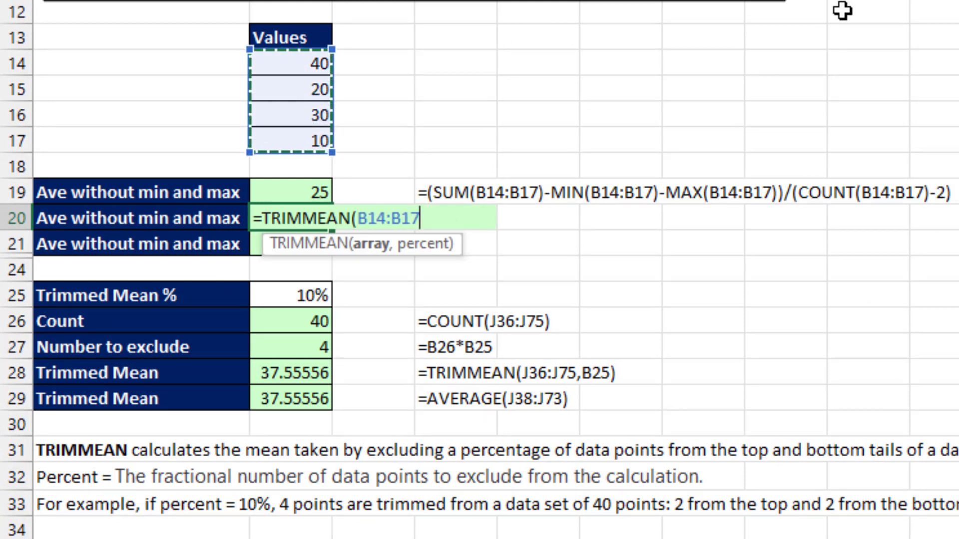
type(",")
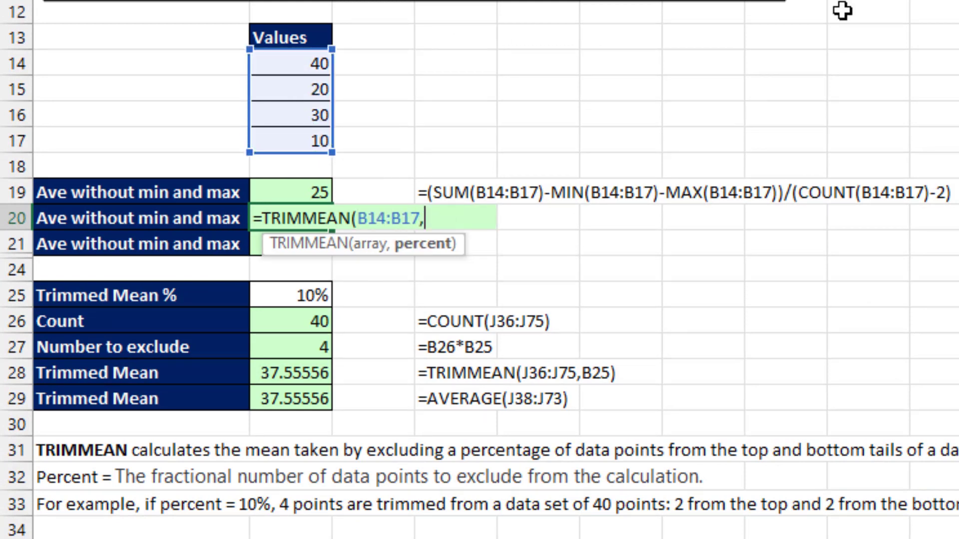
type("2/coun")
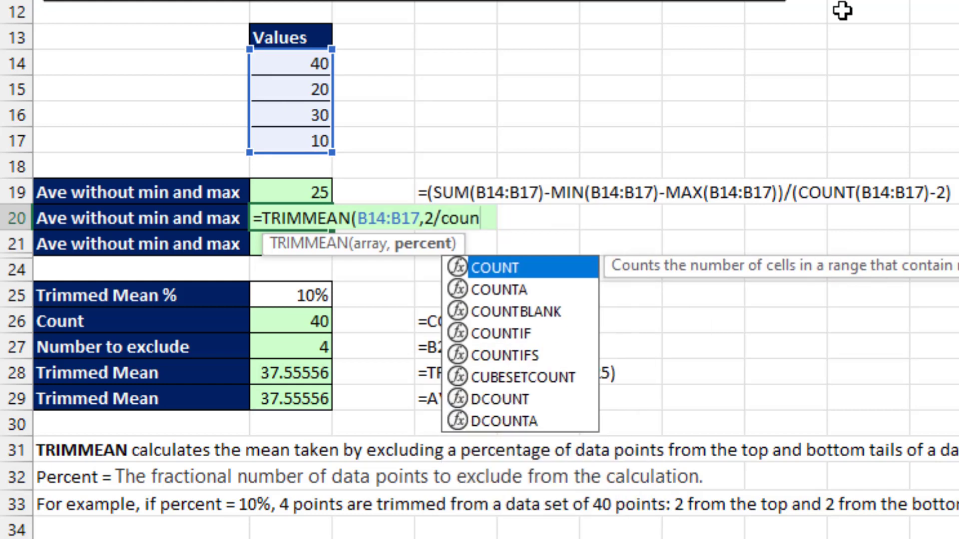
key("Tab")
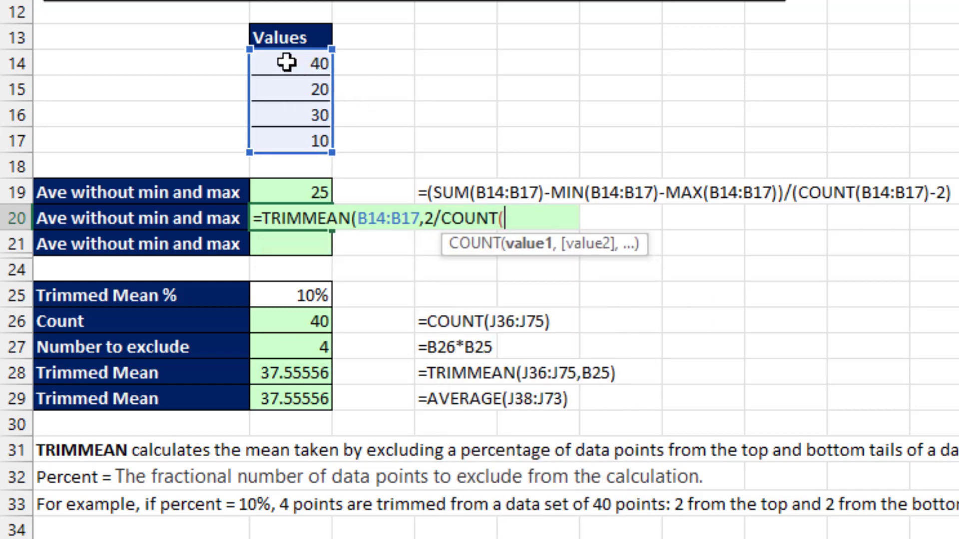
left_click_drag(312, 63, 300, 131)
type("))")
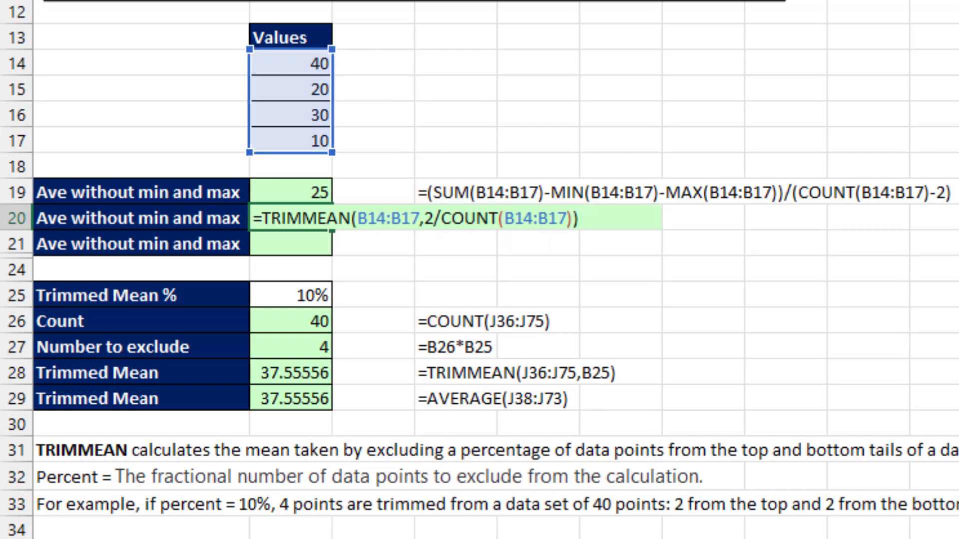
key("Return")
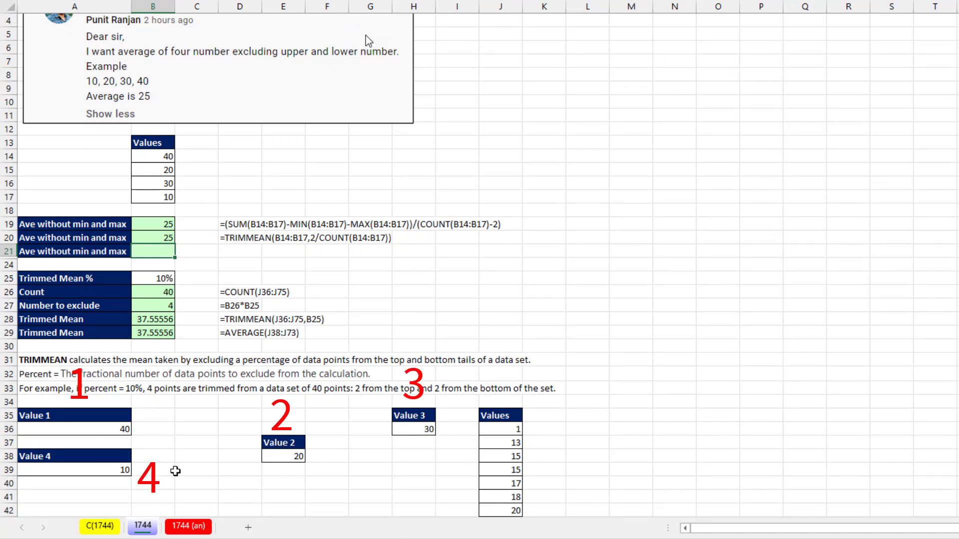
Start B21's TRIMMEAN with the scattered cells (A36,A39,E38,H36) as its array.
type("=t")
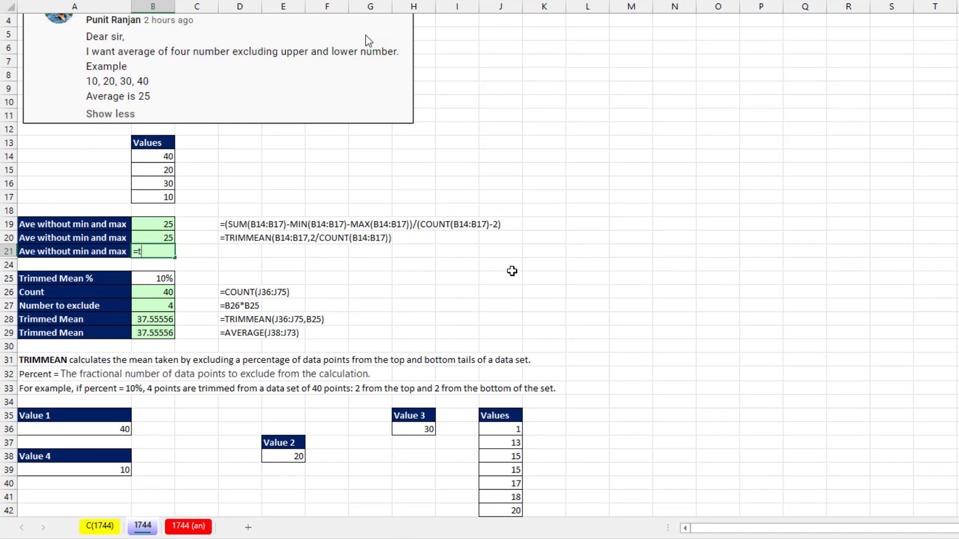
type("ri")
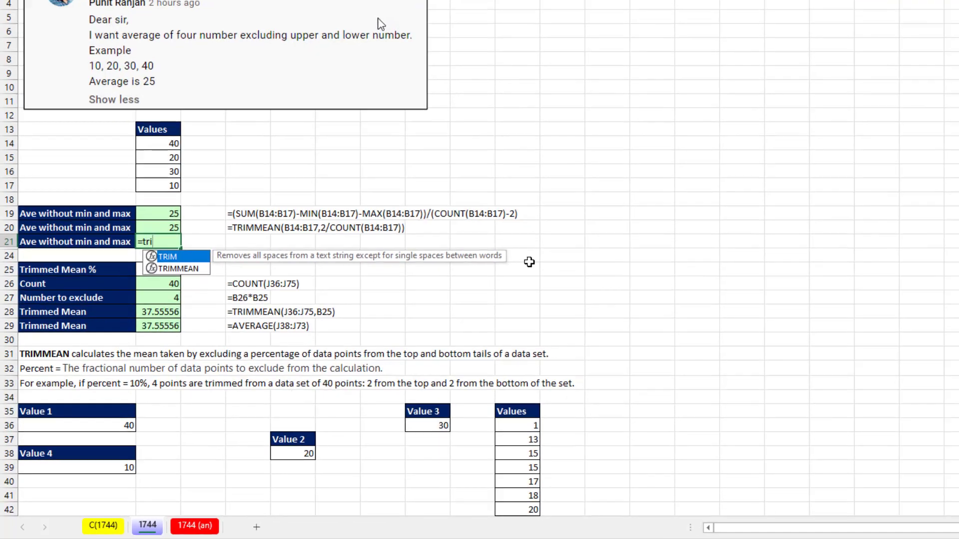
key("Down")
key("Tab")
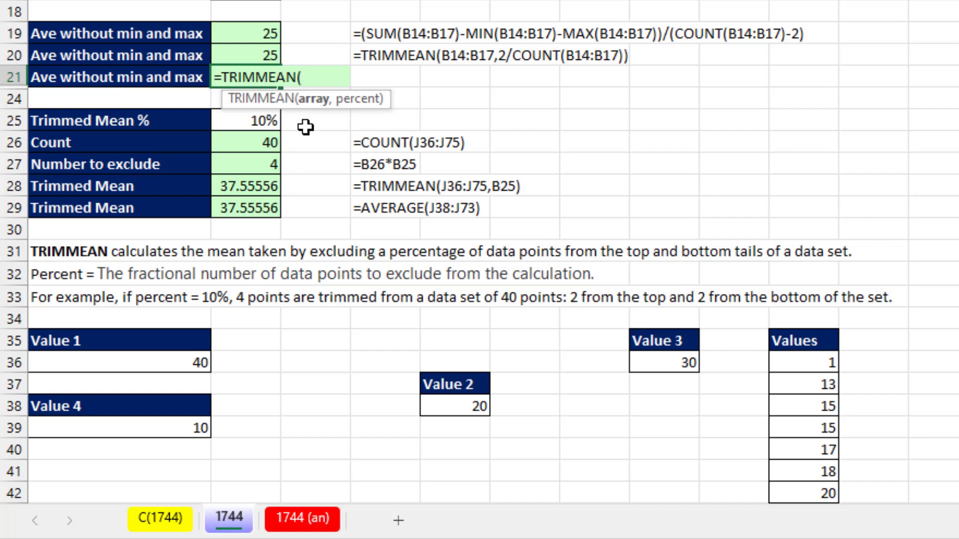
type("(")
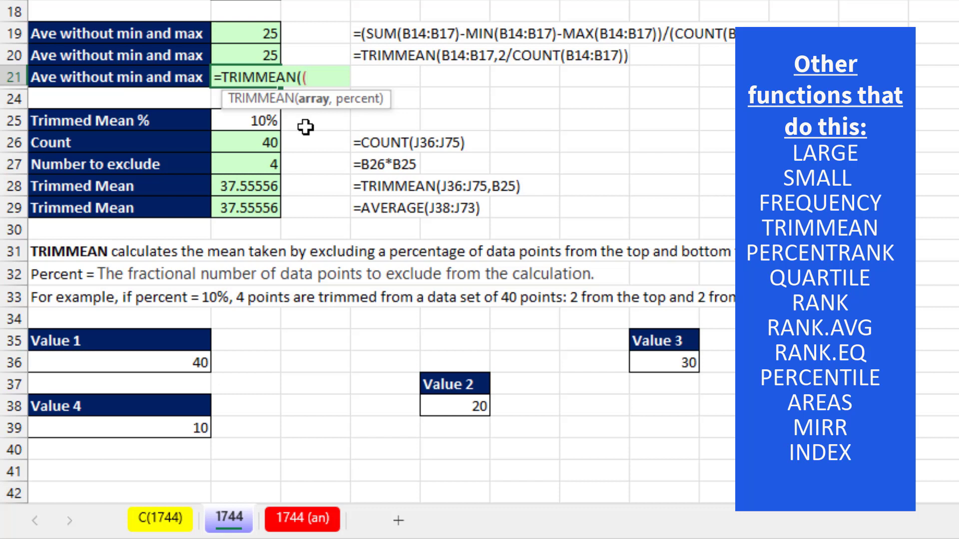
left_click(143, 364)
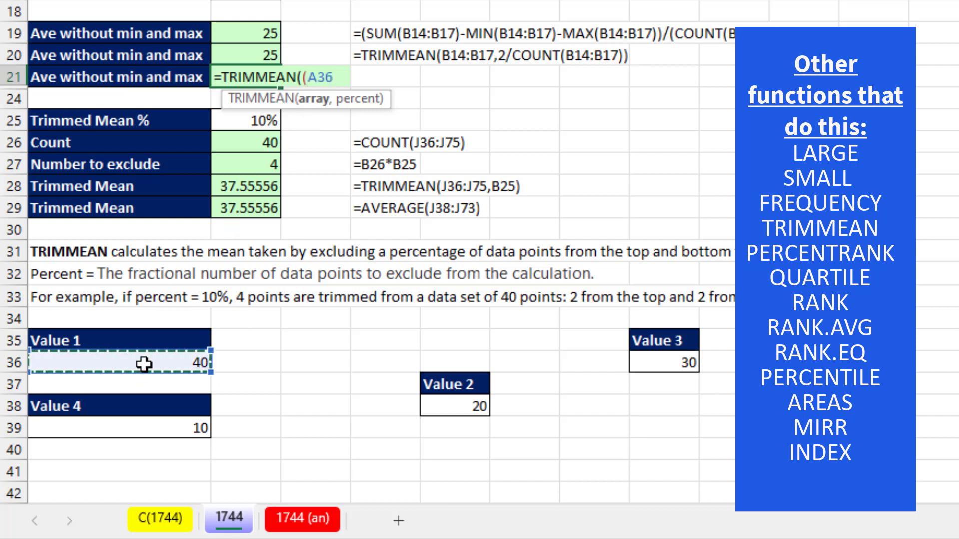
type(",")
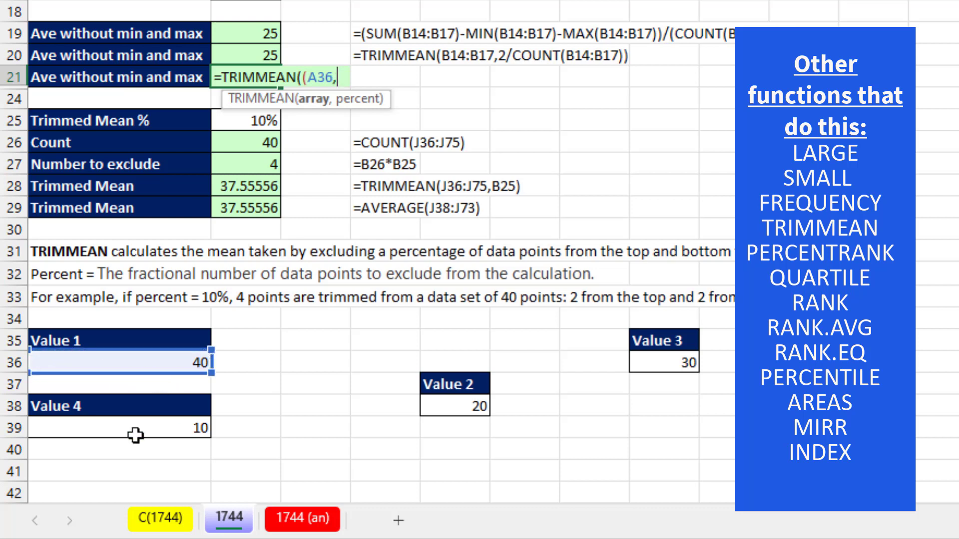
left_click(135, 432)
type(",")
left_click(430, 402)
type(",")
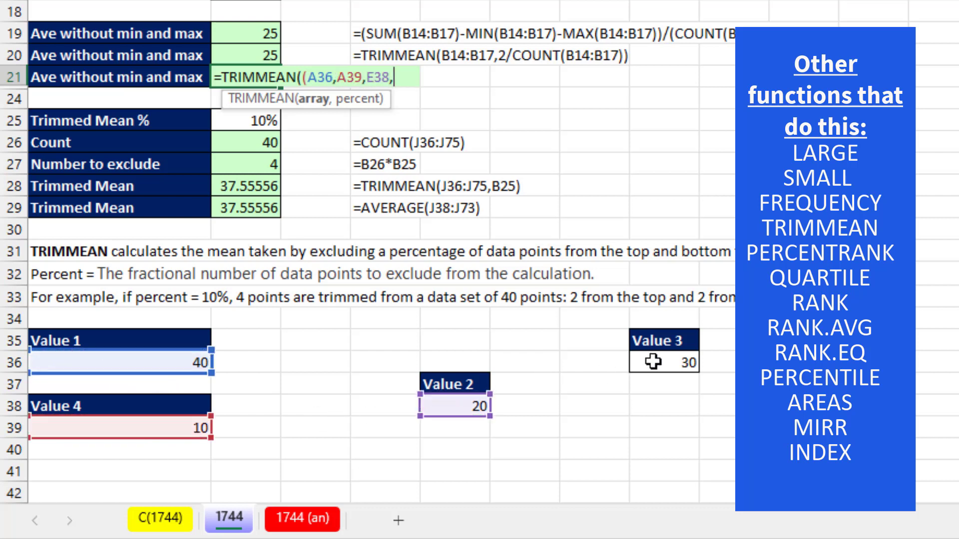
left_click(652, 362)
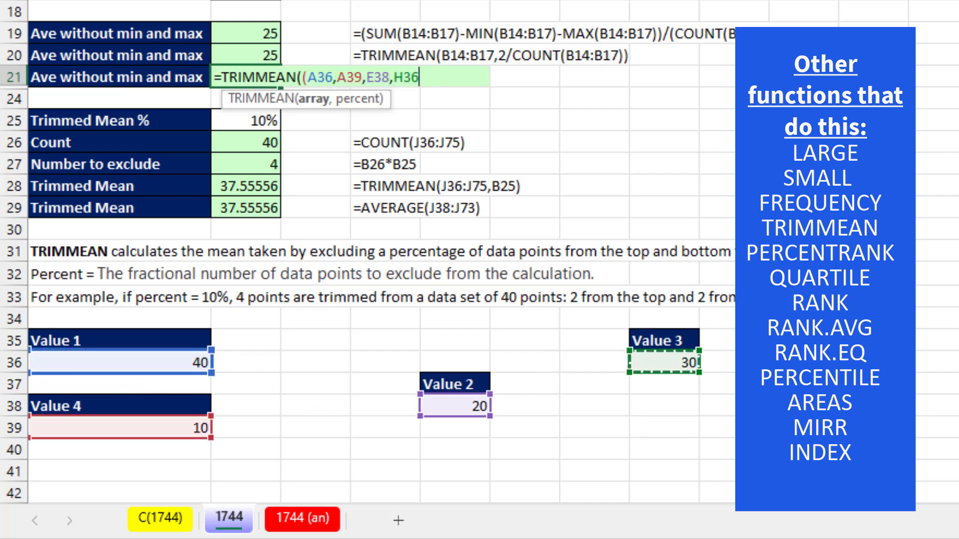
Set the percentage to 2/COUNT(A36,A39,E38,H36) and commit the formula.
type(")")
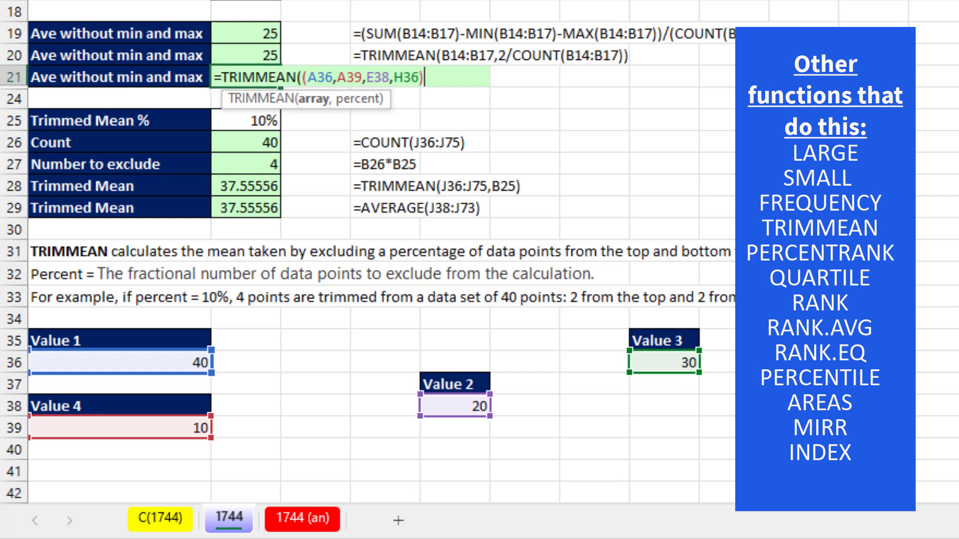
type(",")
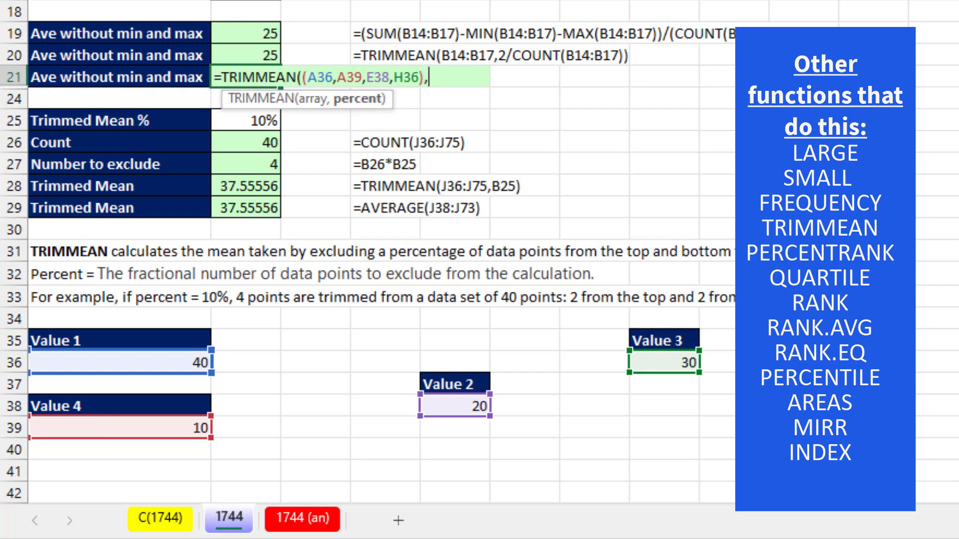
type("2")
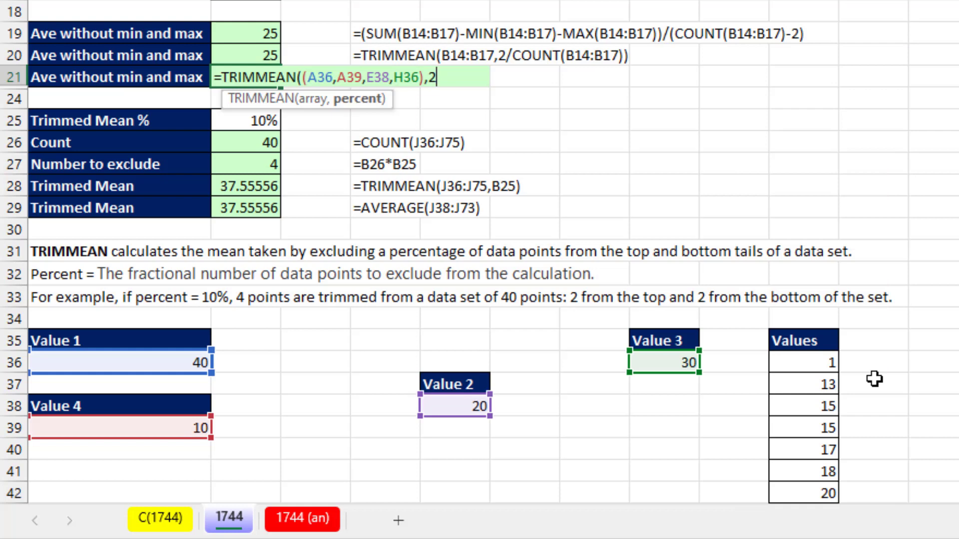
type("/count")
key("Tab")
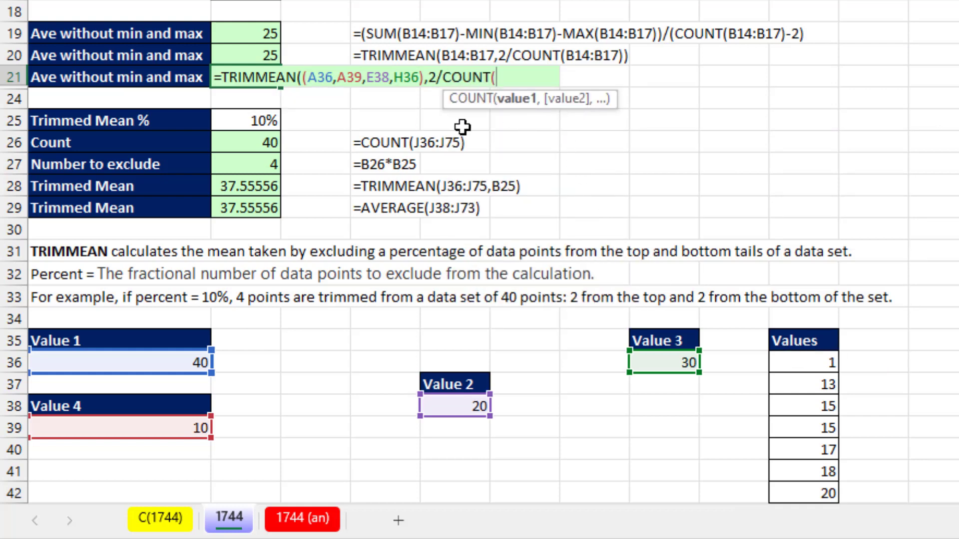
left_click(159, 363)
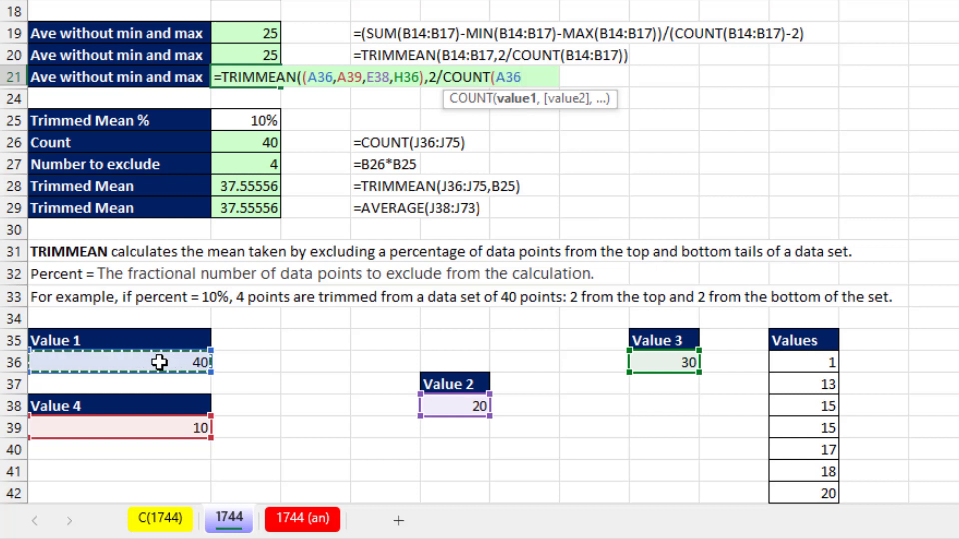
type(",")
left_click(181, 428)
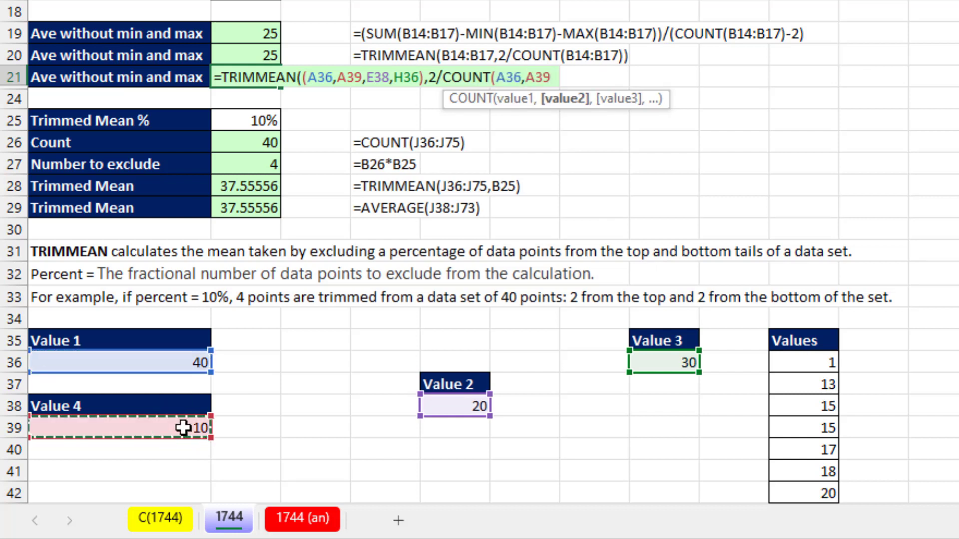
type(",")
left_click(437, 411)
type(",")
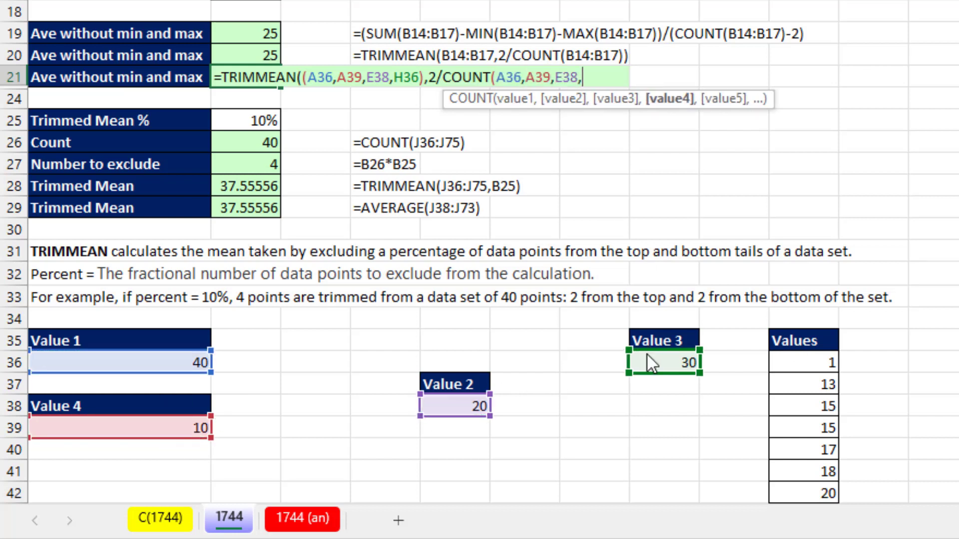
left_click(650, 358)
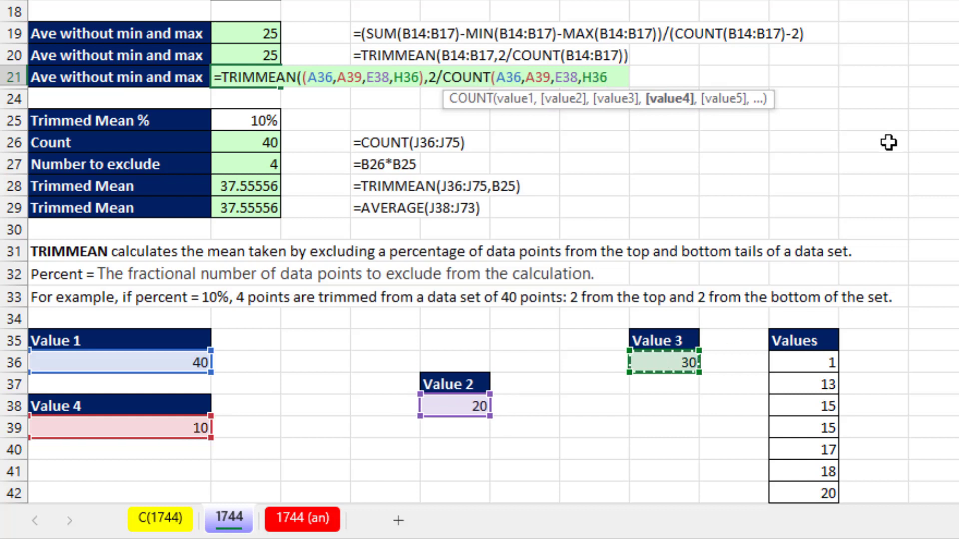
type("))")
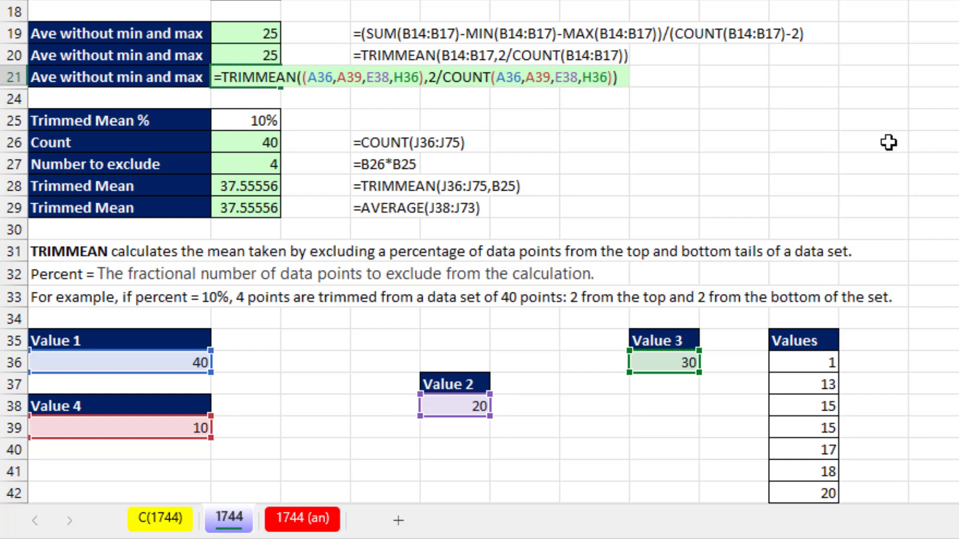
key("Return")
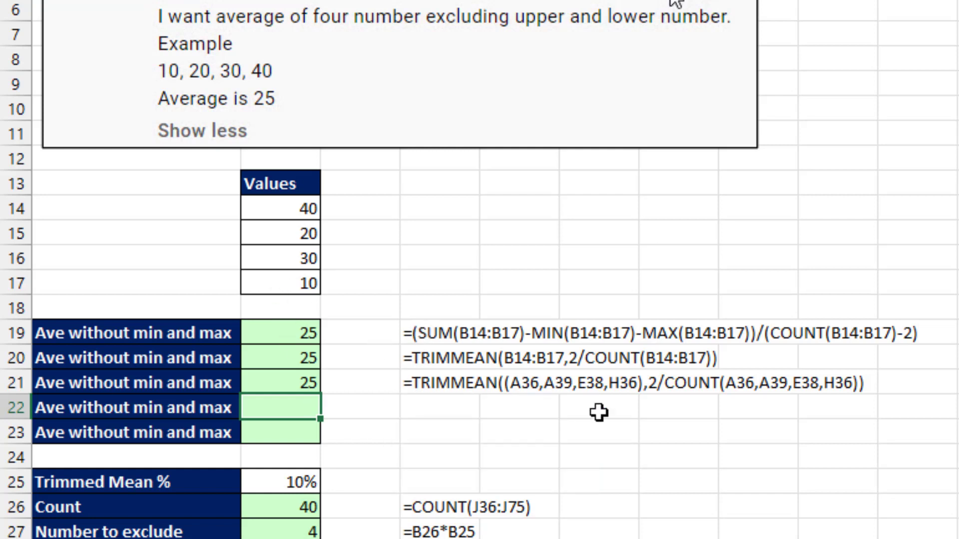
Begin B22 with =AGGREGATE({4,5,9},4, using functions 4, 5, 9 and ignoring nothing.
type("=ag")
key("Tab")
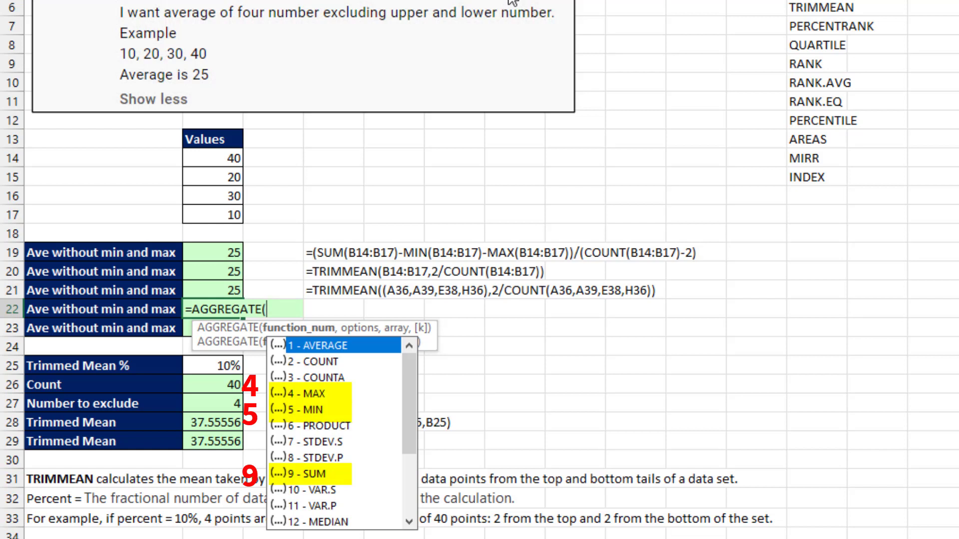
type("{4,5")
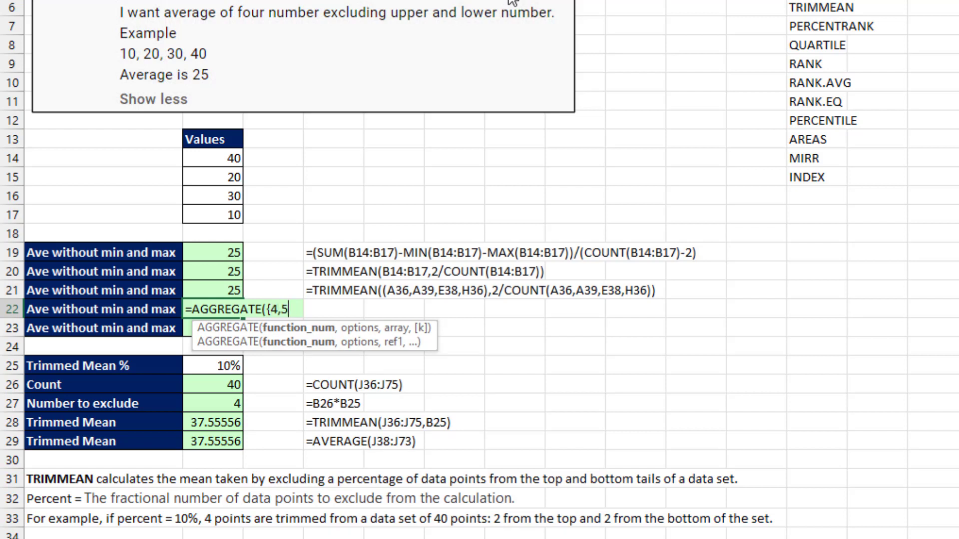
type(",9}")
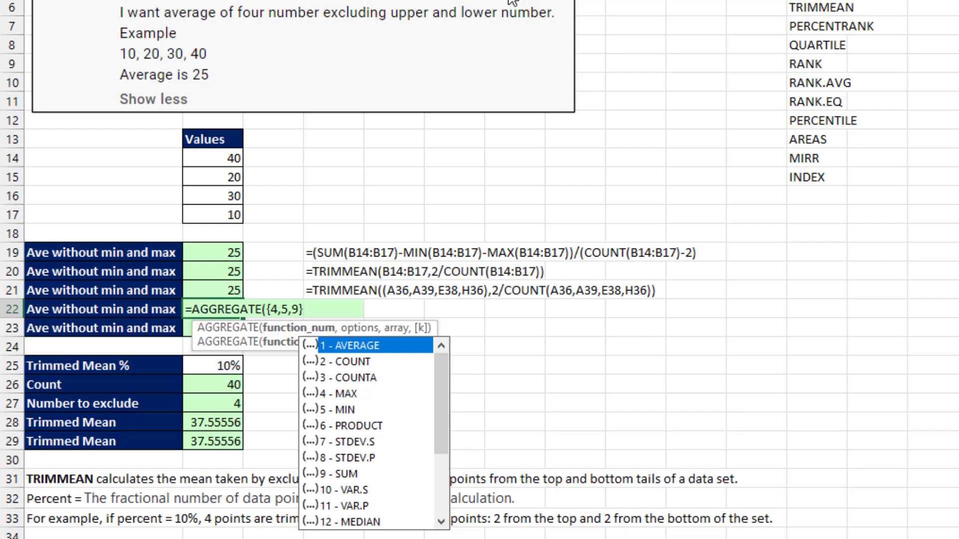
type(",")
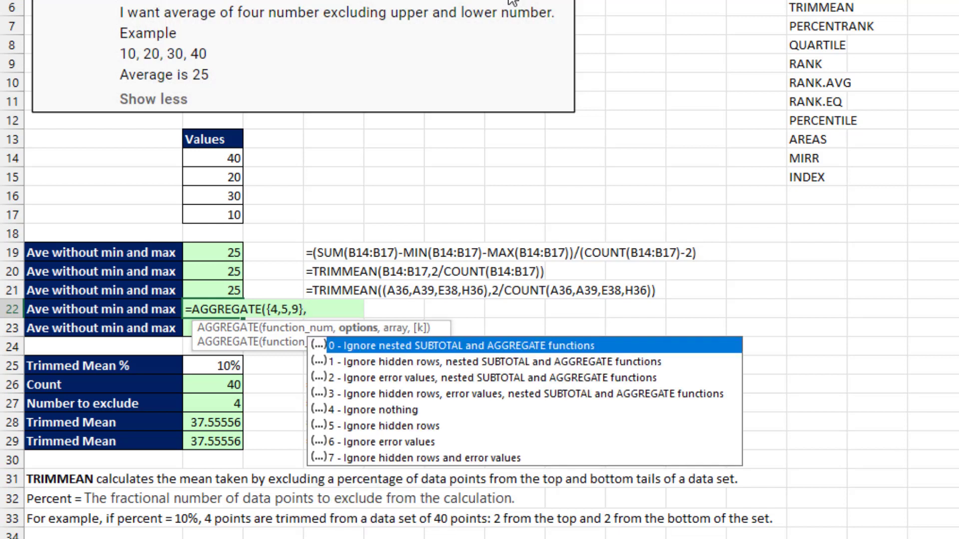
type("4,")
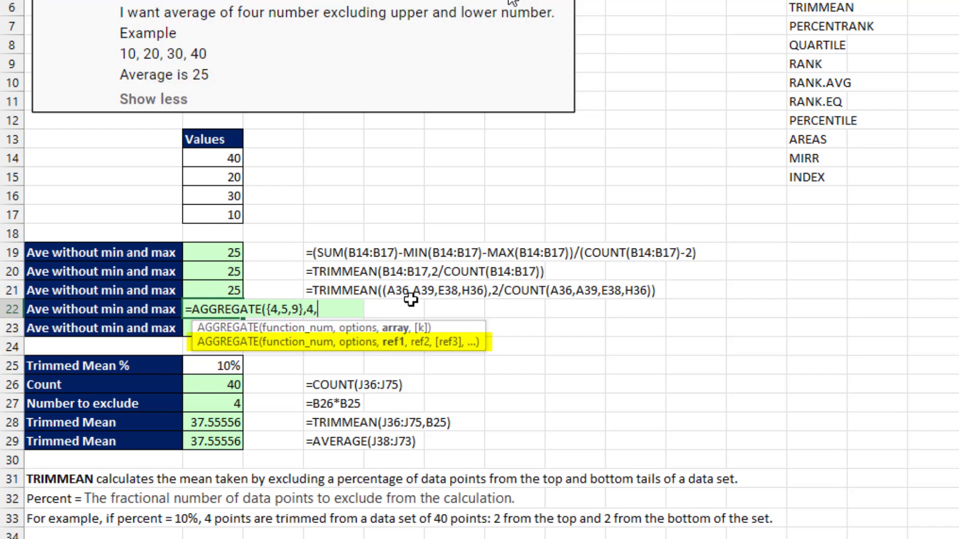
Feed B14:B17 into AGGREGATE and multiply by {-1,-1,1}, checking results with F9.
left_click_drag(220, 160, 226, 216)
type(")")
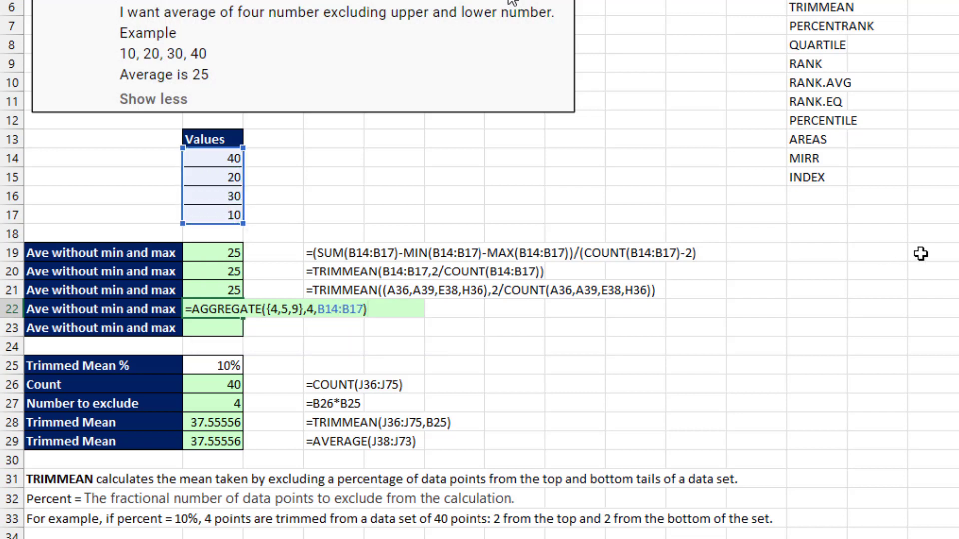
key("F9")
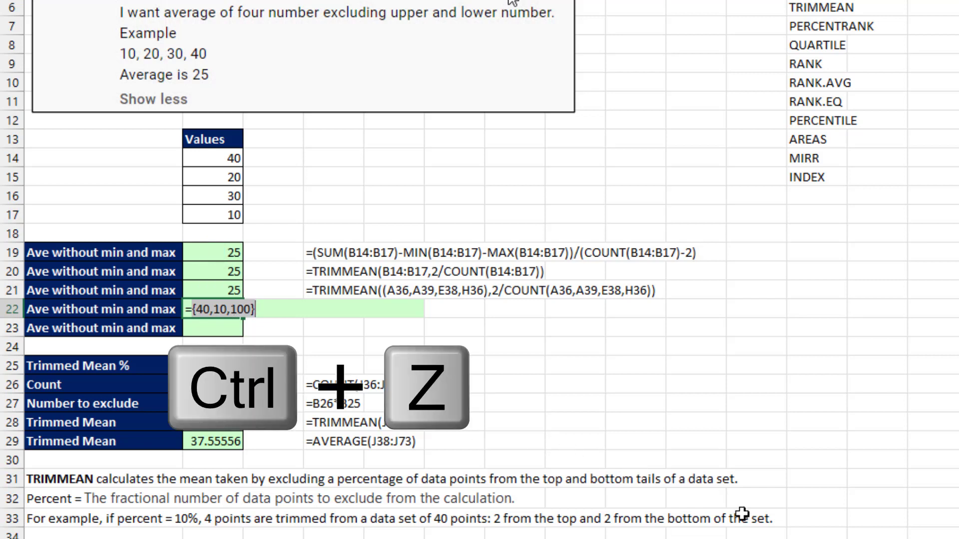
key("ctrl+z")
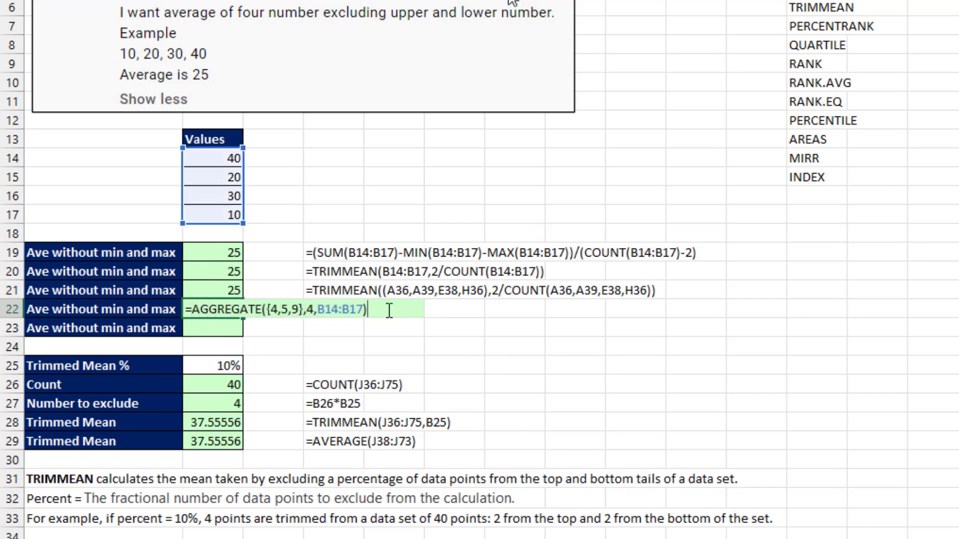
type("*{-1,-1,1")
key("F9")
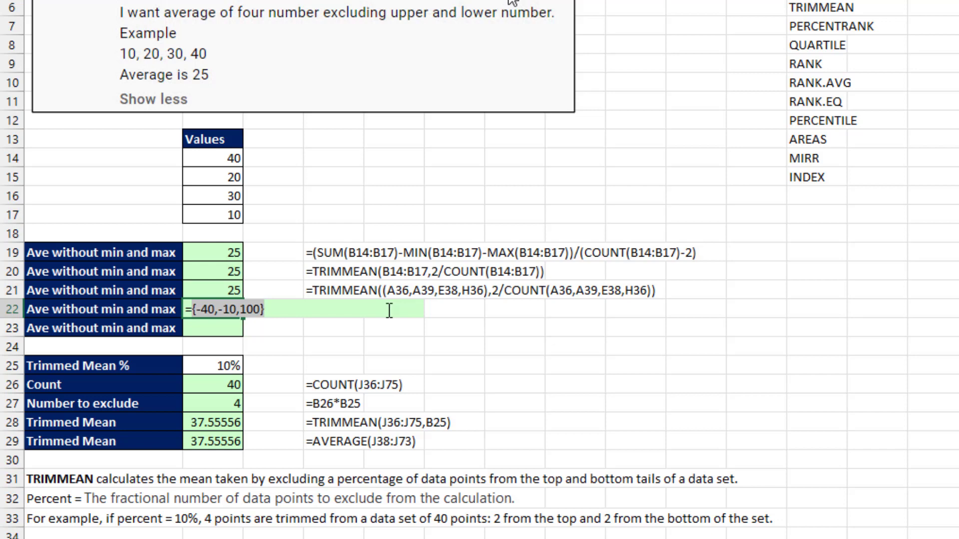
key("ctrl+z")
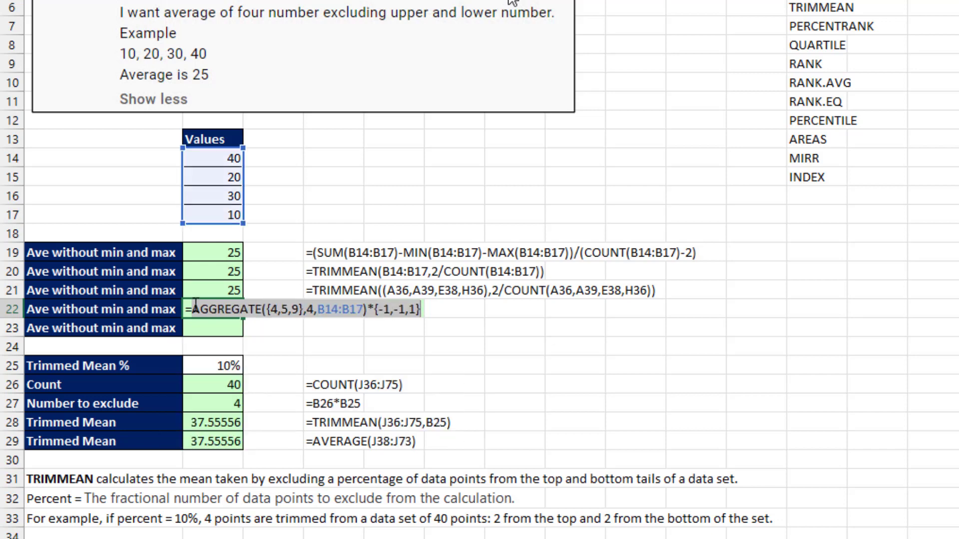
Wrap it in SUM and divide by (COUNT(B14:B17)-2), so B22 returns 25.
type("su")
key("Tab")
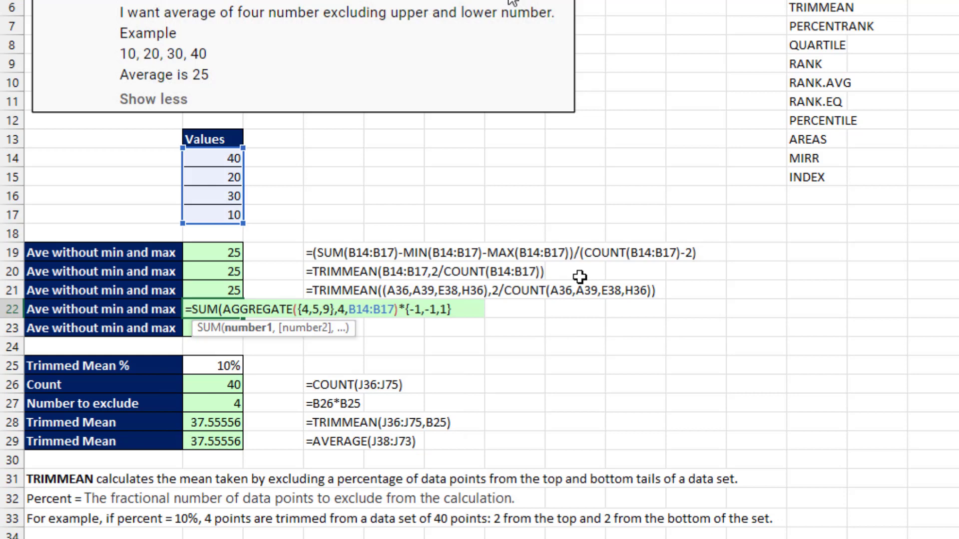
left_click(467, 313)
type(")/")
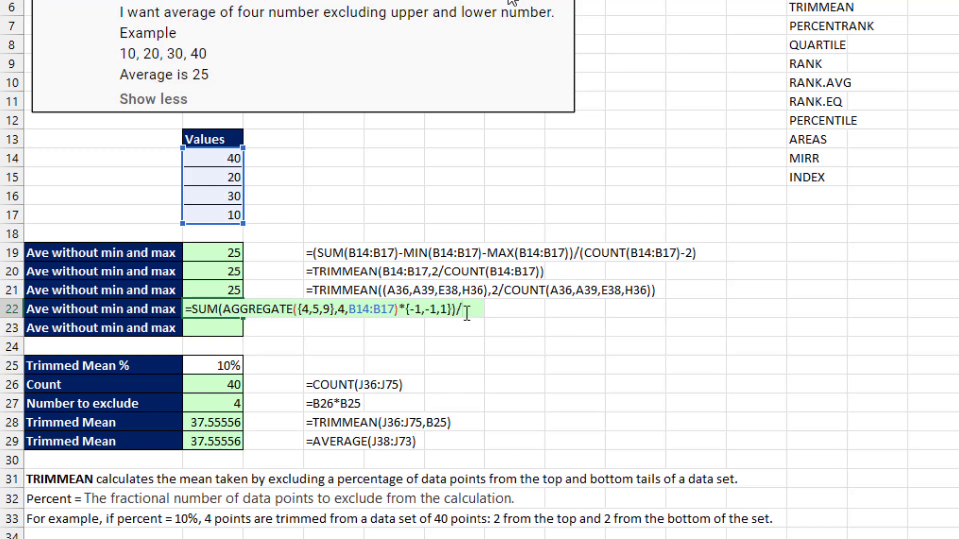
type("(coun")
key("Tab")
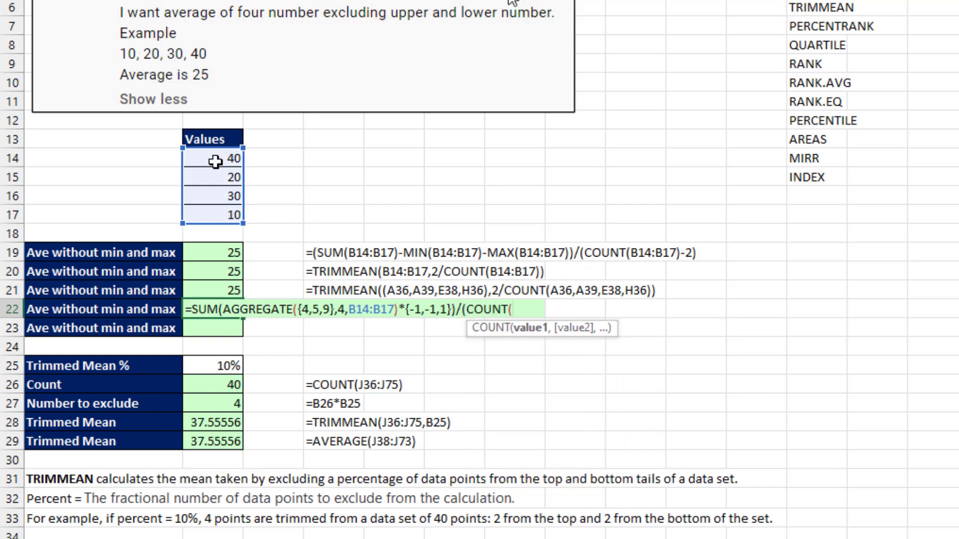
left_click_drag(211, 158, 222, 208)
type(")-2)")
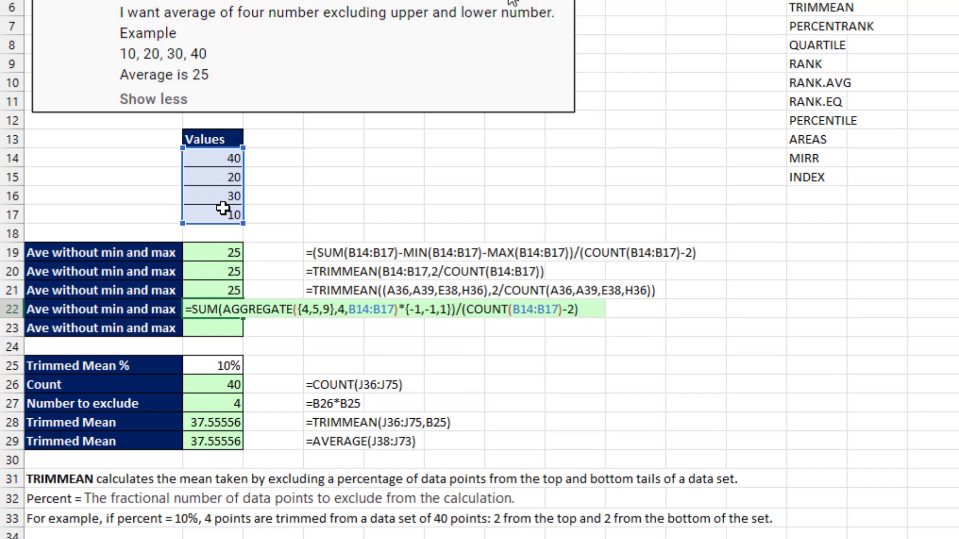
key("Return")
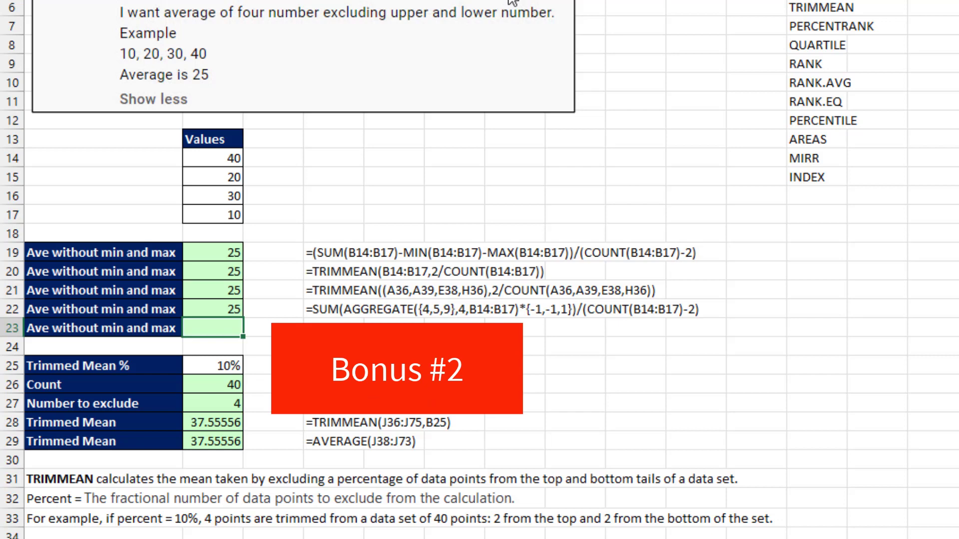
Enter =SEQUENCE(ROWS(B14:B17)-2,,2) in B23 and confirm it evaluates to {2;3}.
type("=seq")
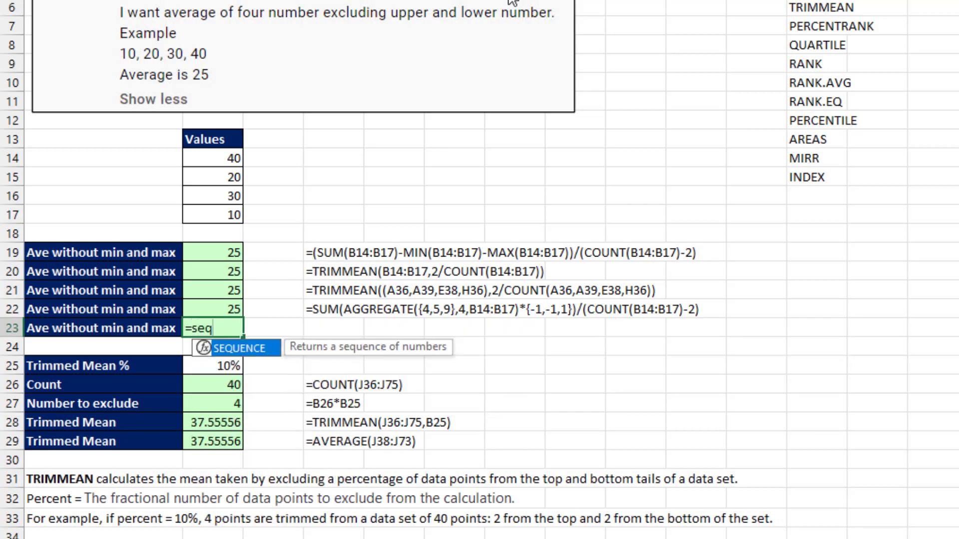
key("Tab")
type("rows")
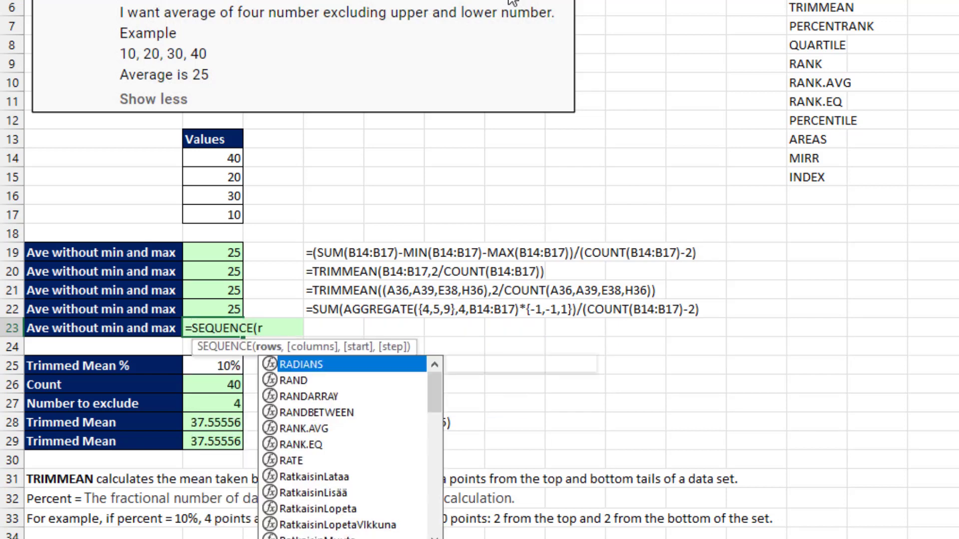
key("Tab")
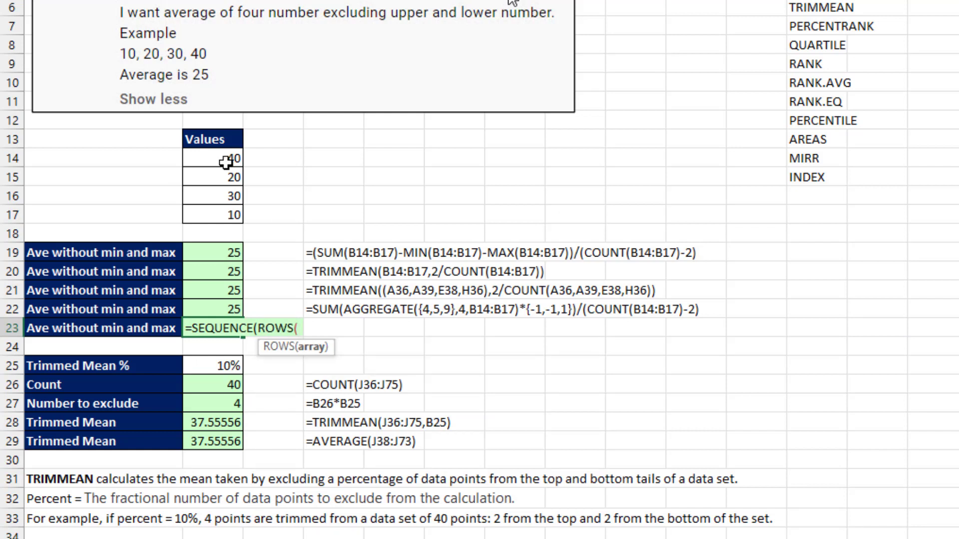
left_click_drag(226, 159, 220, 215)
type(")")
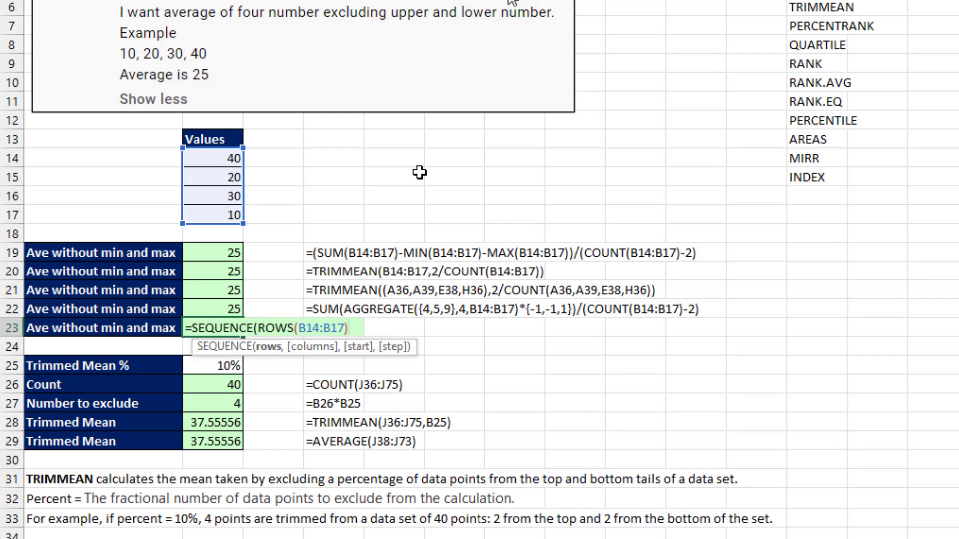
type("-2,,")
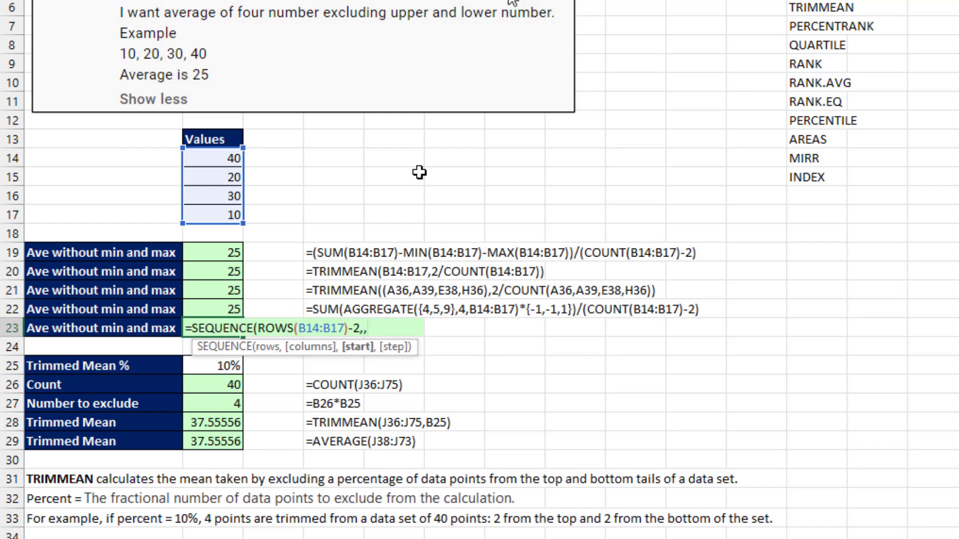
type("2)")
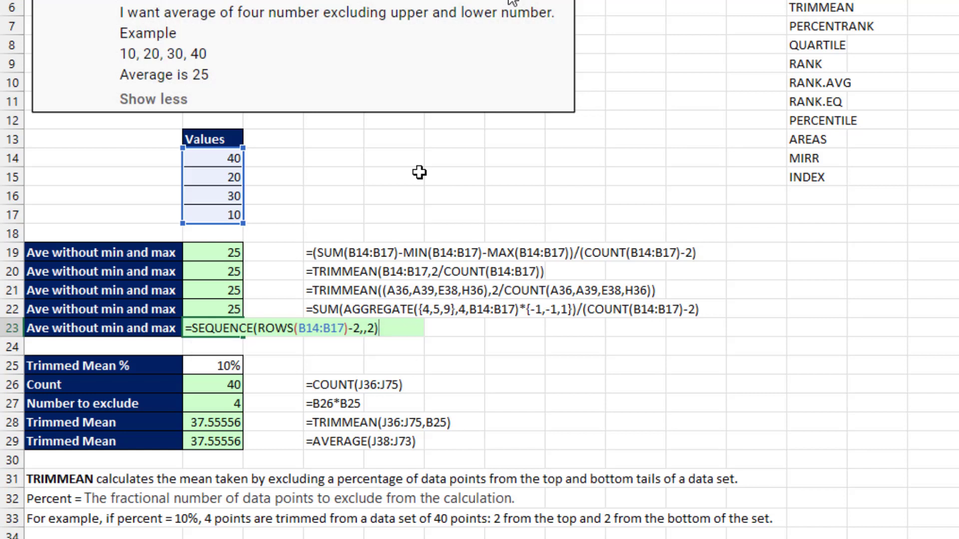
key("F9")
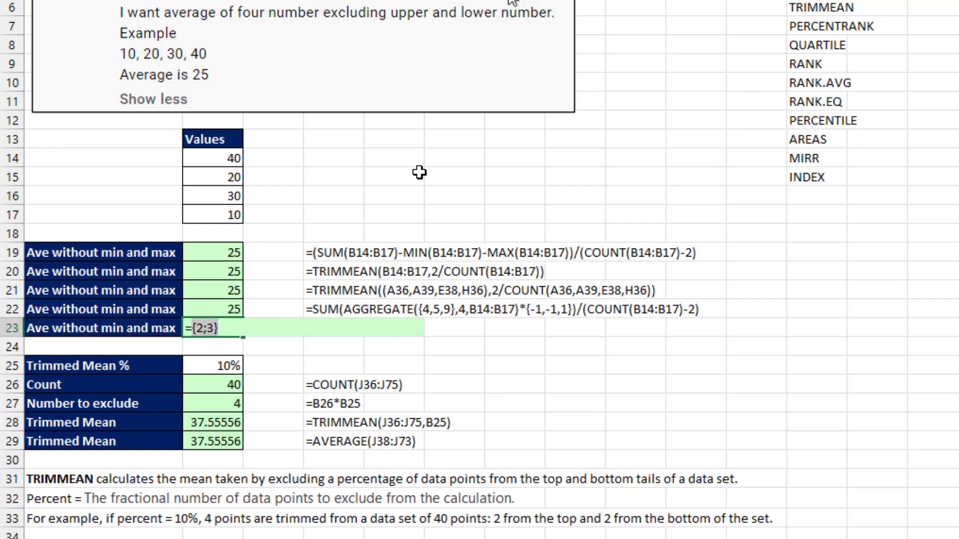
key("ctrl+z")
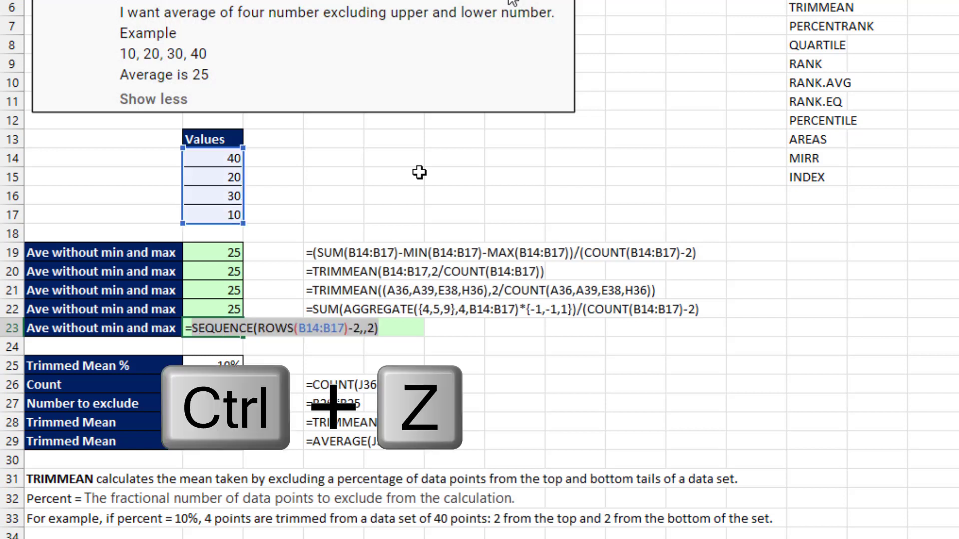
left_click(196, 330)
Wrap the SEQUENCE in LARGE(B14:B17, ...) and confirm it yields {30;20}.
type("large")
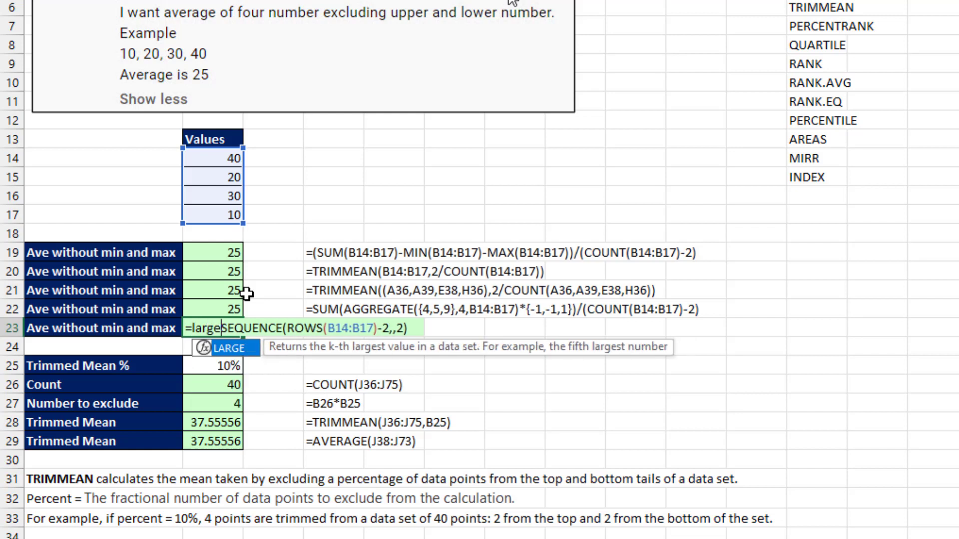
key("Tab")
left_click_drag(218, 159, 216, 209)
type(",")
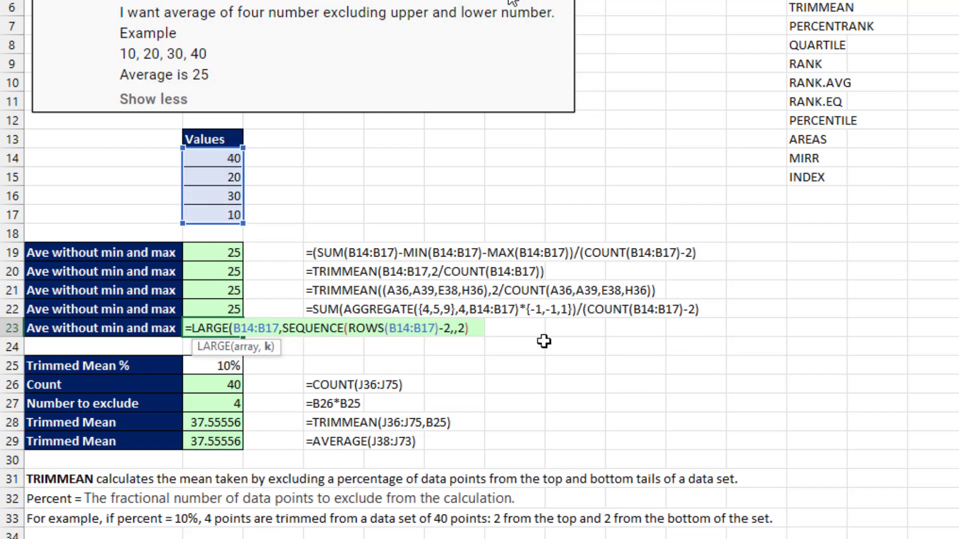
key("End")
type(")")
key("F9")
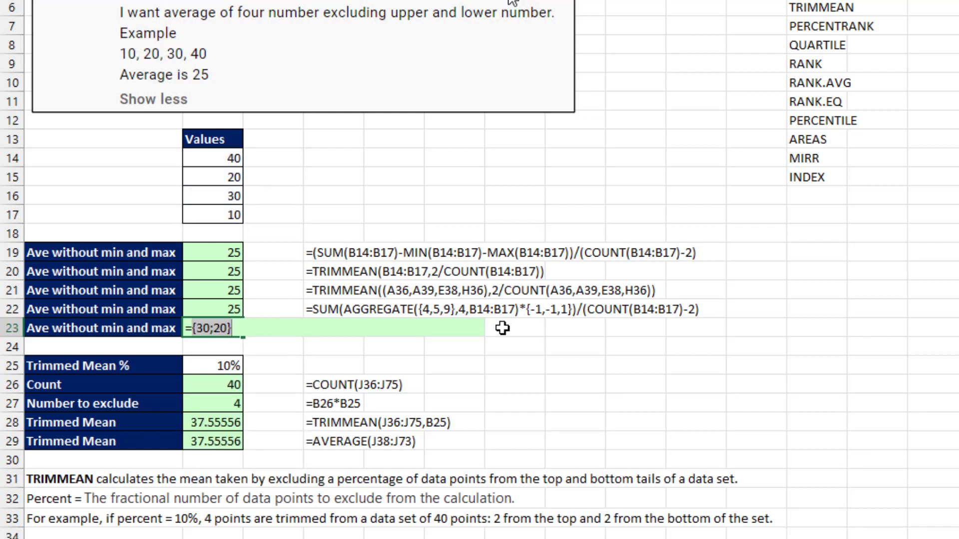
key("ctrl+z")
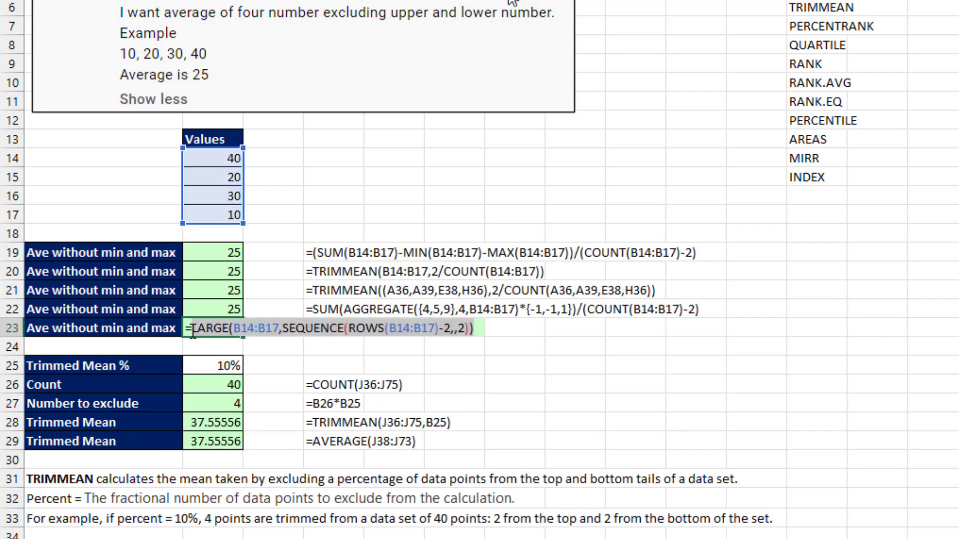
Wrap the LARGE formula in AVERAGE so B23 returns 25.
left_click(193, 330)
type("aver")
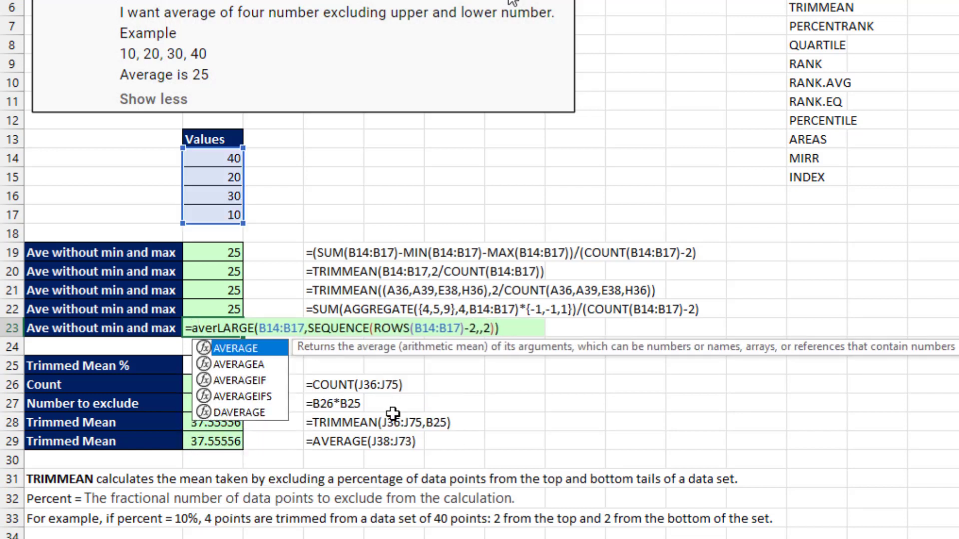
key("Tab")
left_click(540, 329)
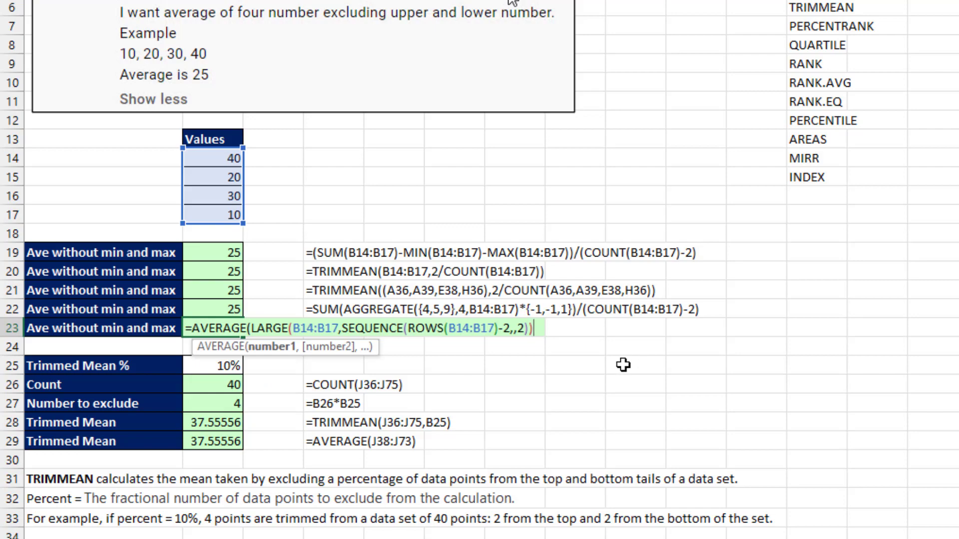
type(")")
key("Return")
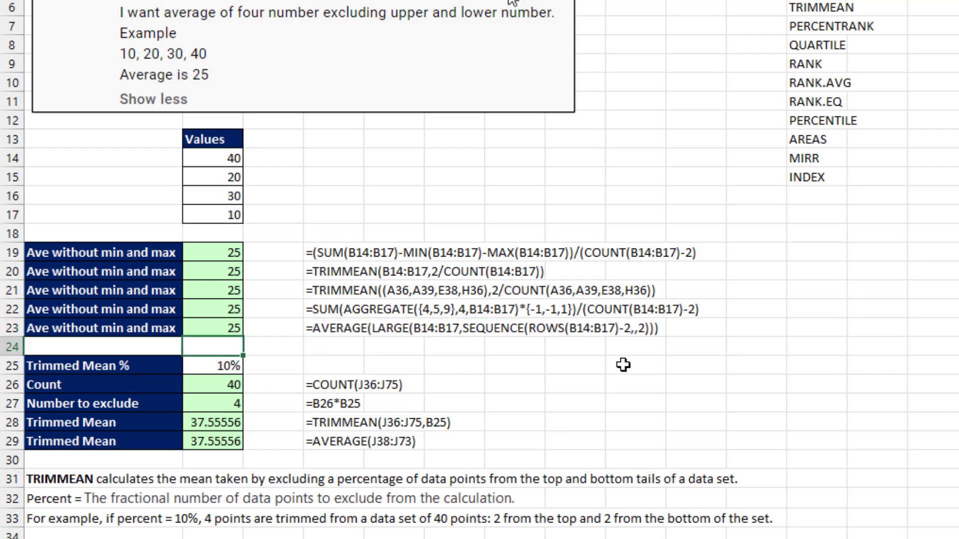